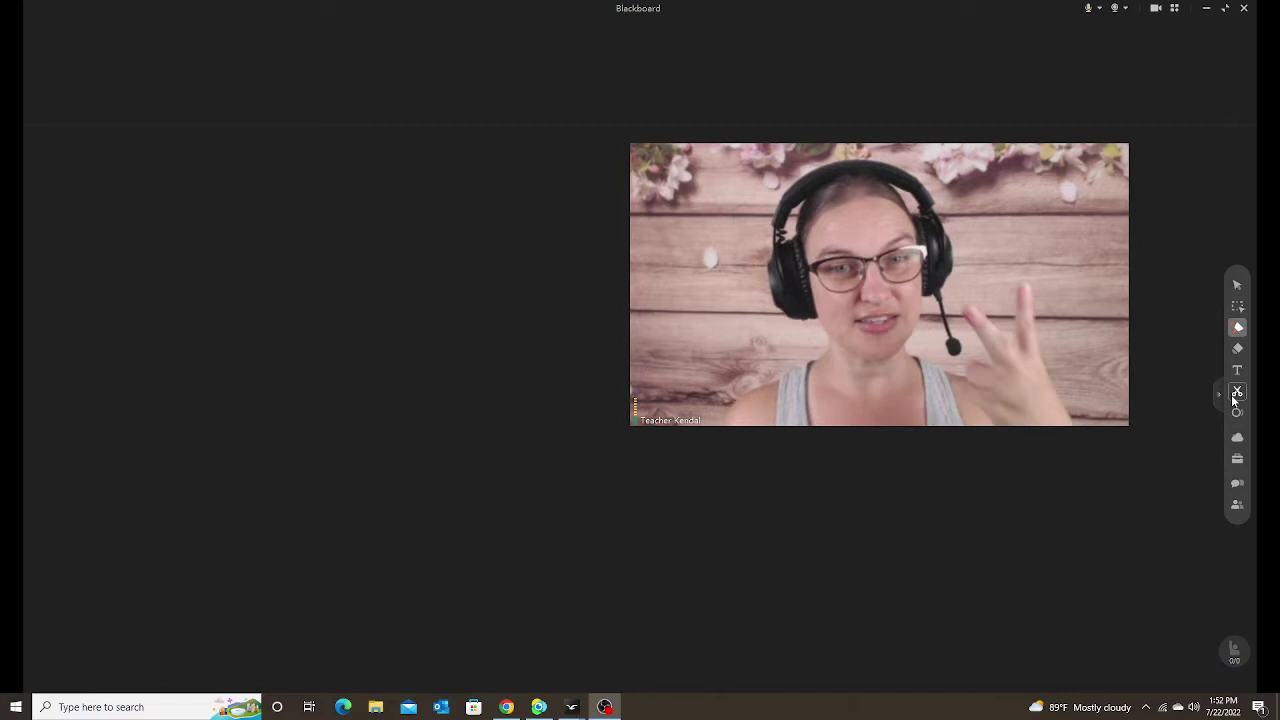
left_click(1237, 392)
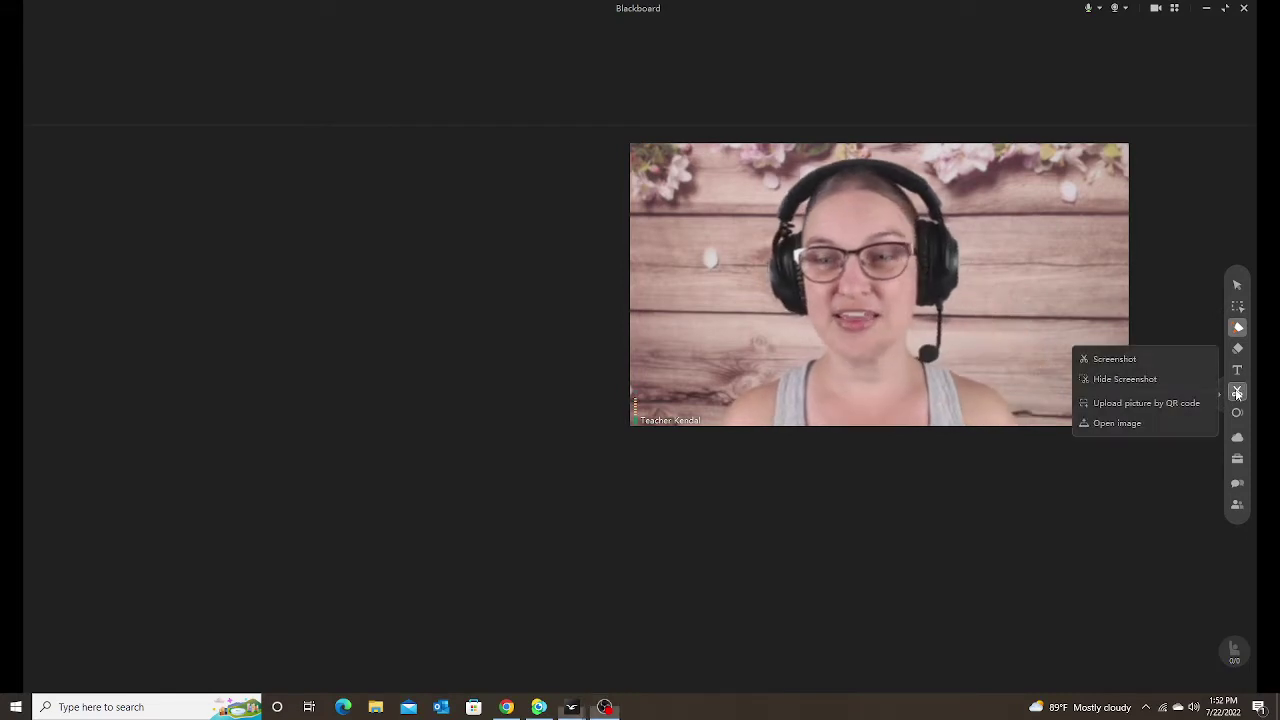
left_click(1115, 360)
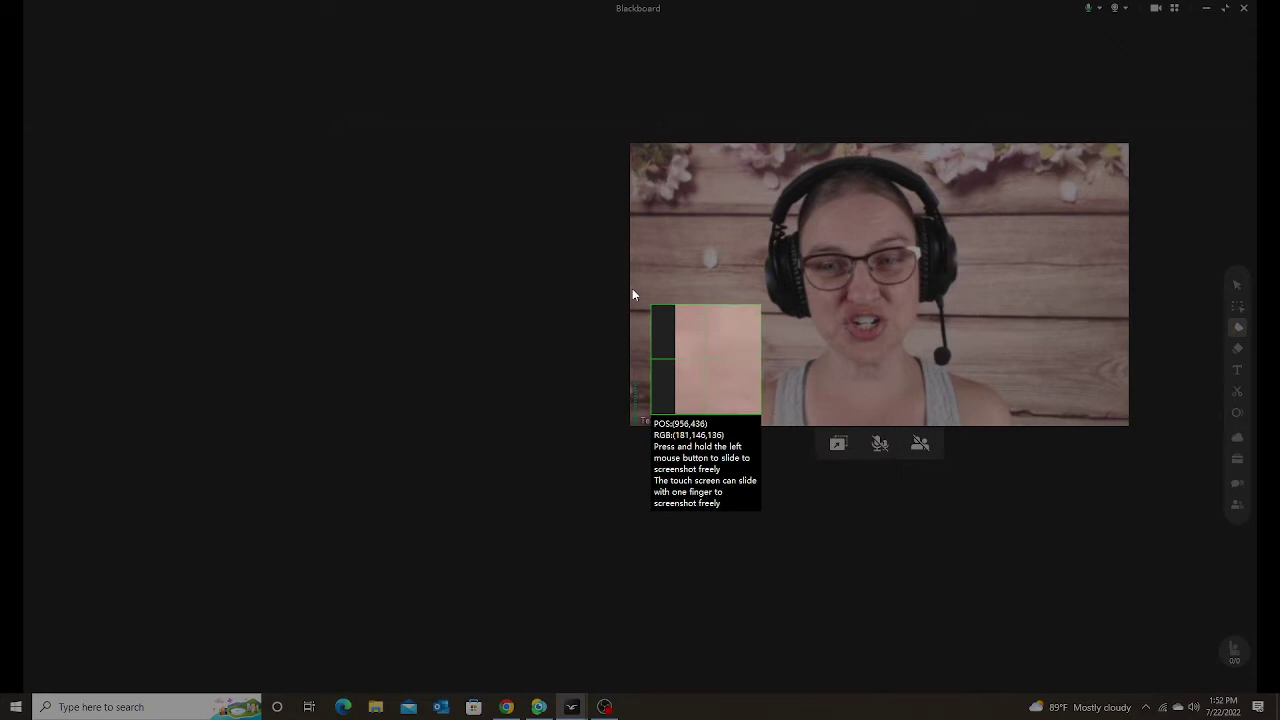
left_click_drag(489, 234, 577, 313)
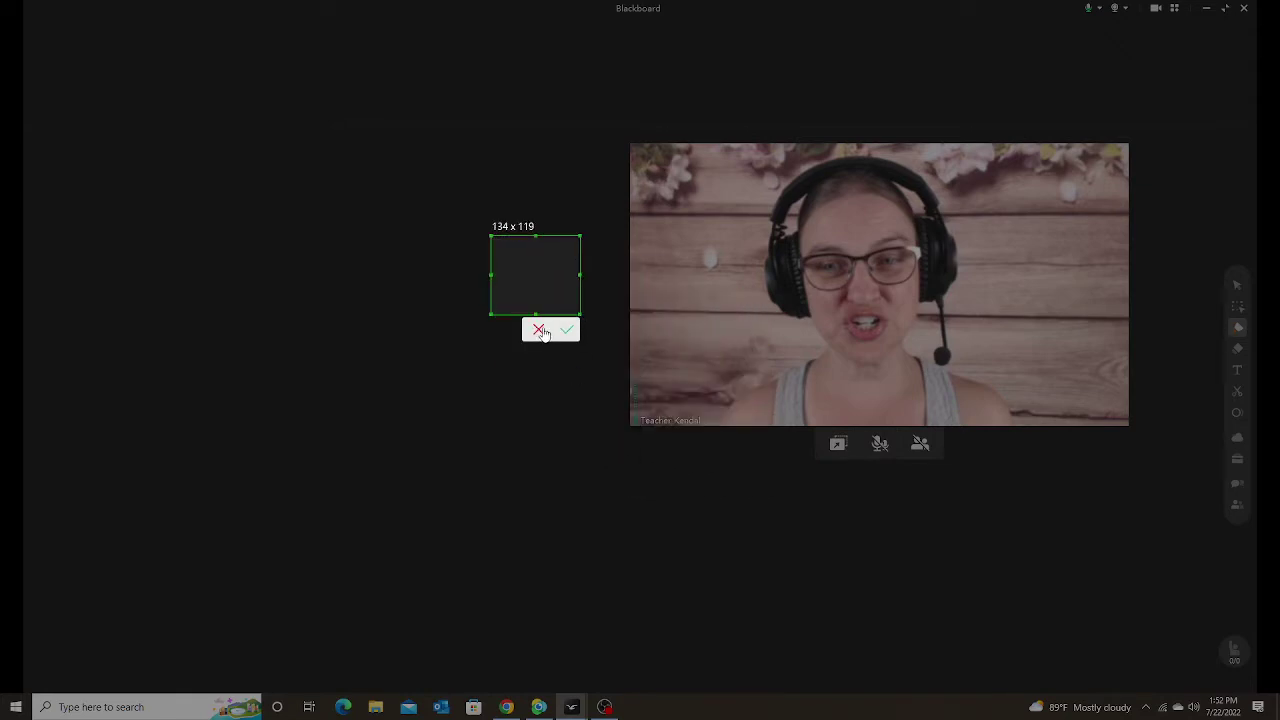
left_click(539, 330)
mouse_move(741, 309)
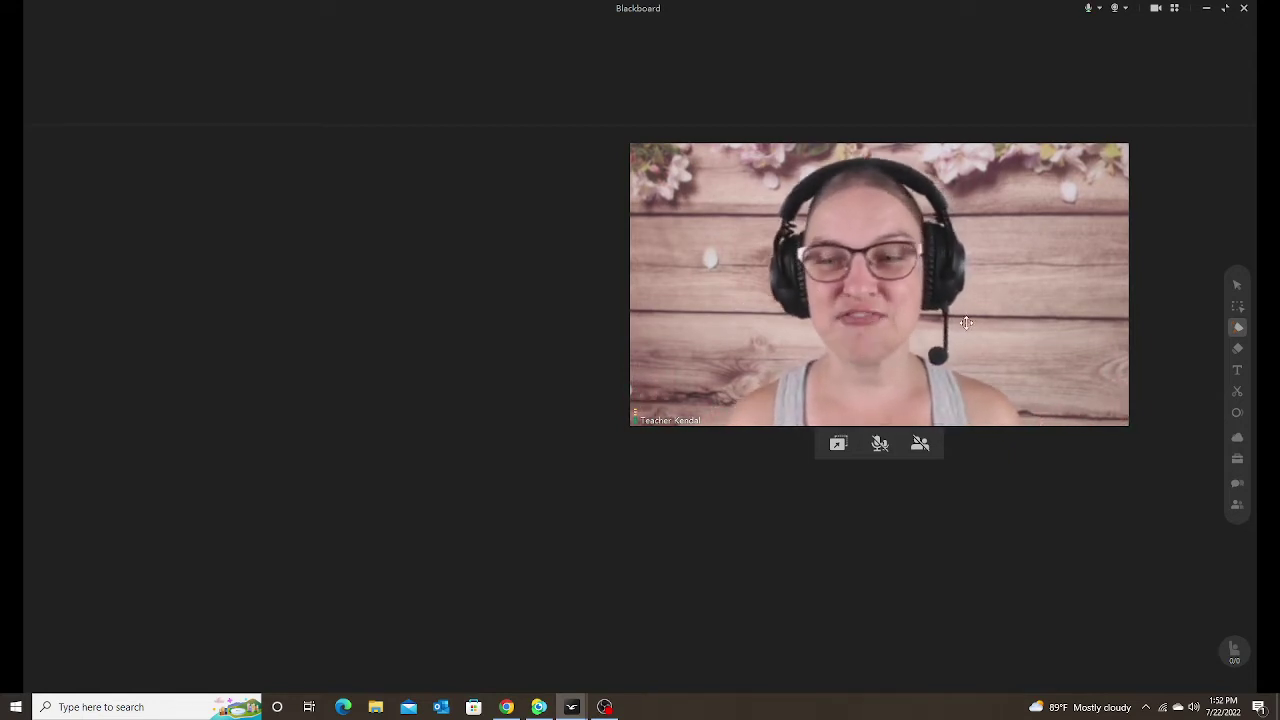
Step: Capture the central part of the desktop wallpaper with Hide Screenshot and insert it on the blackboard
left_click(1239, 390)
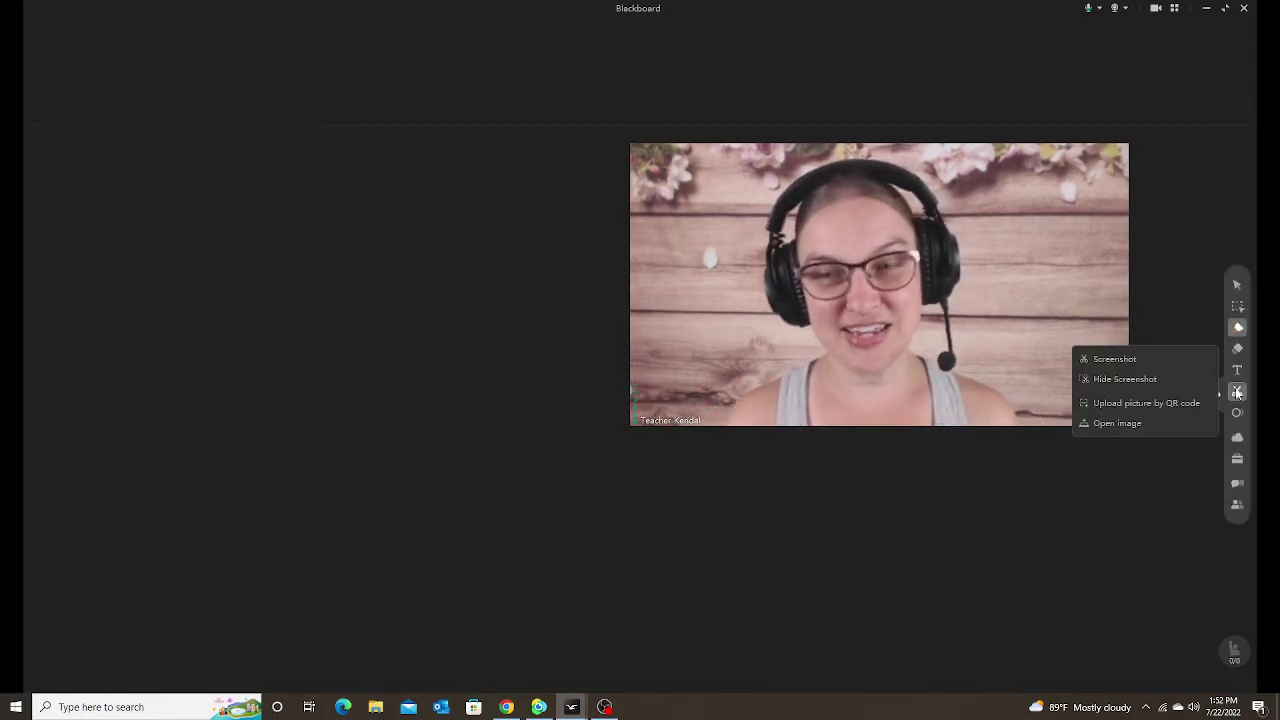
left_click(1119, 380)
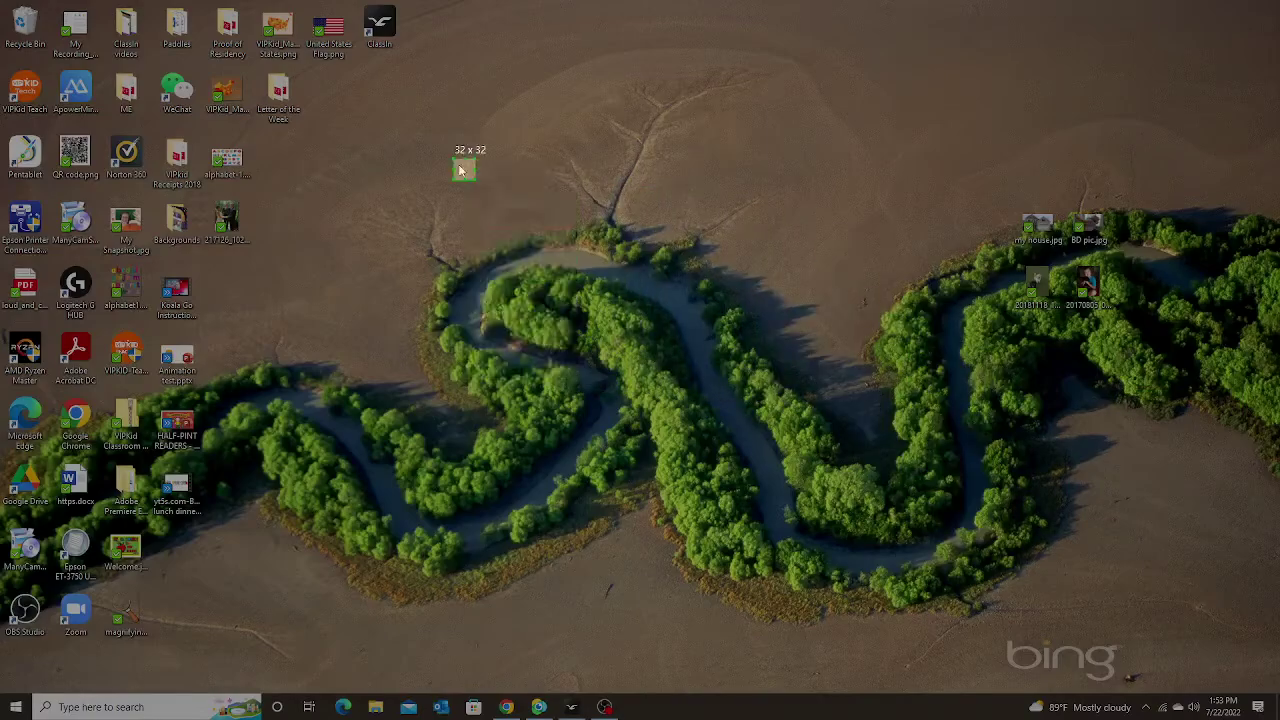
left_click_drag(461, 171, 908, 525)
left_click(903, 510)
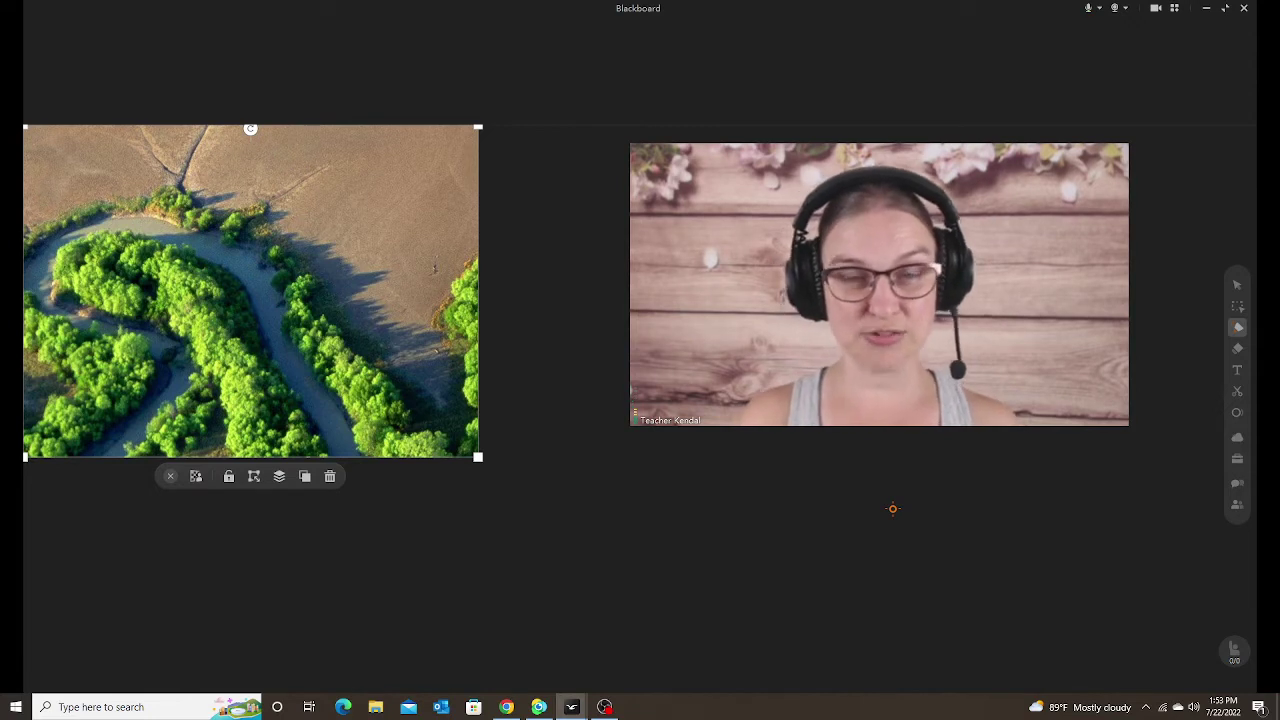
Step: Shift the inserted wallpaper picture slightly on the blackboard and delete it
mouse_move(953, 382)
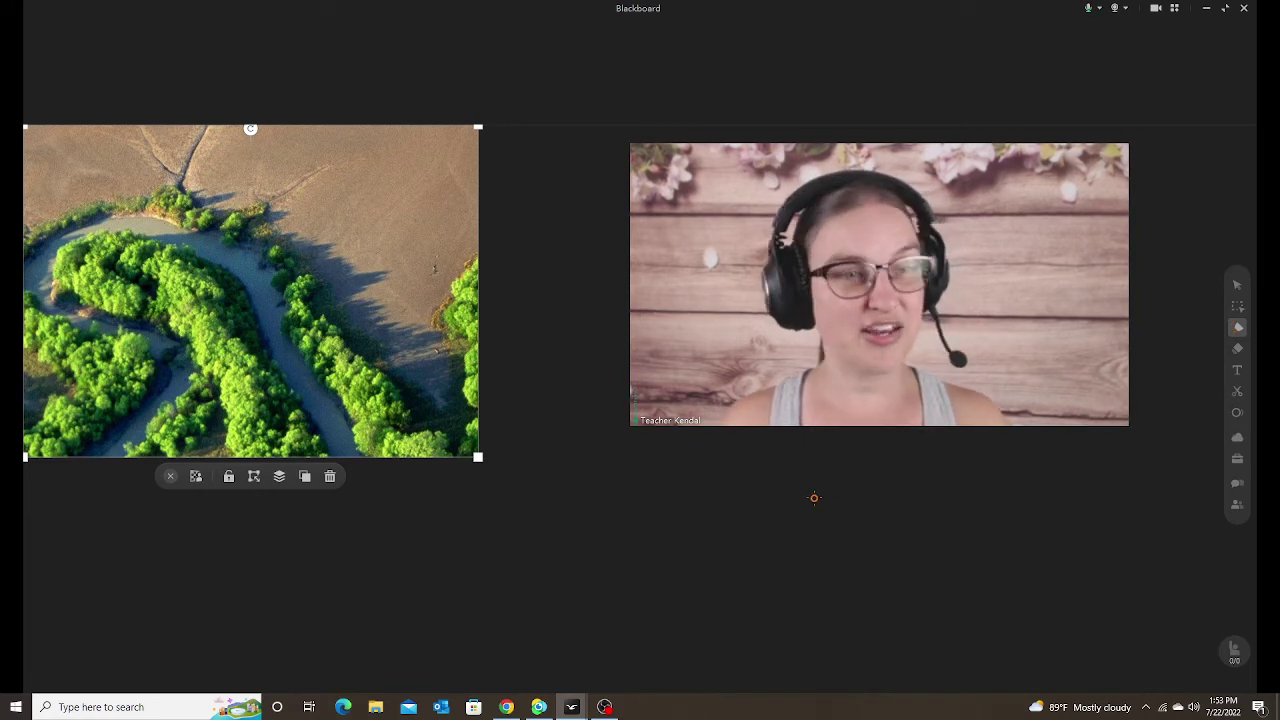
left_click_drag(337, 388, 398, 402)
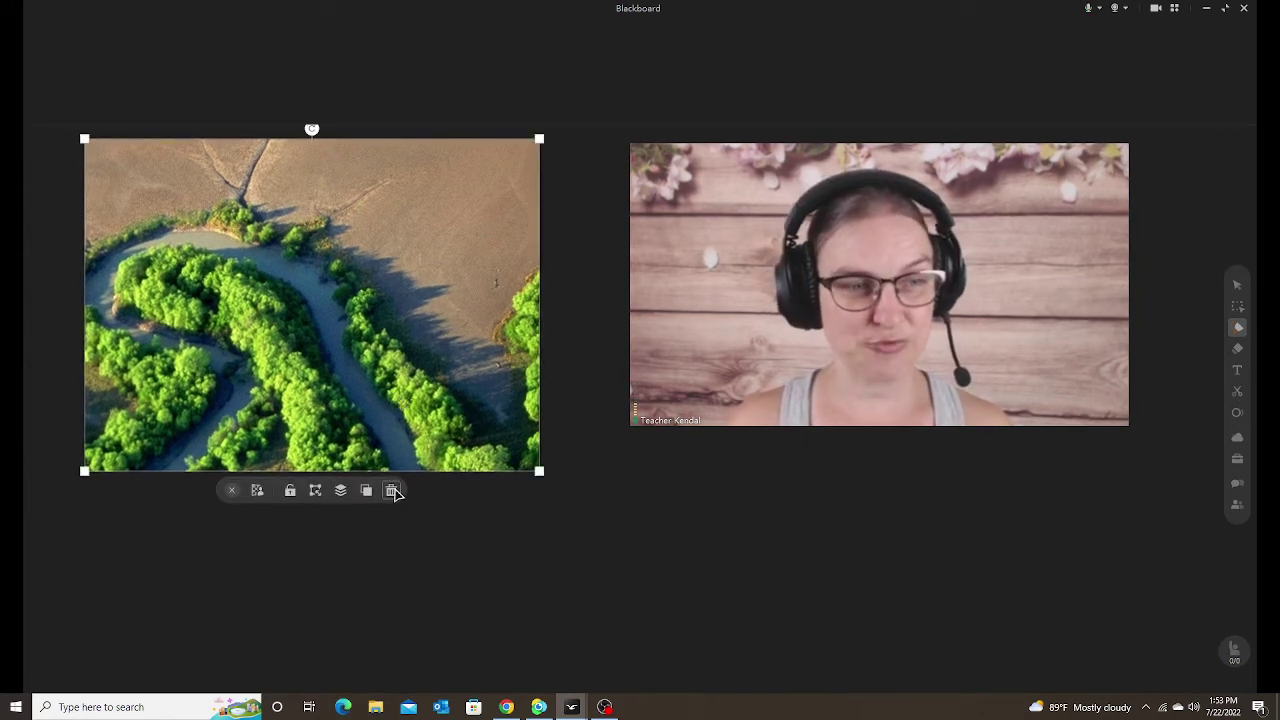
left_click(394, 489)
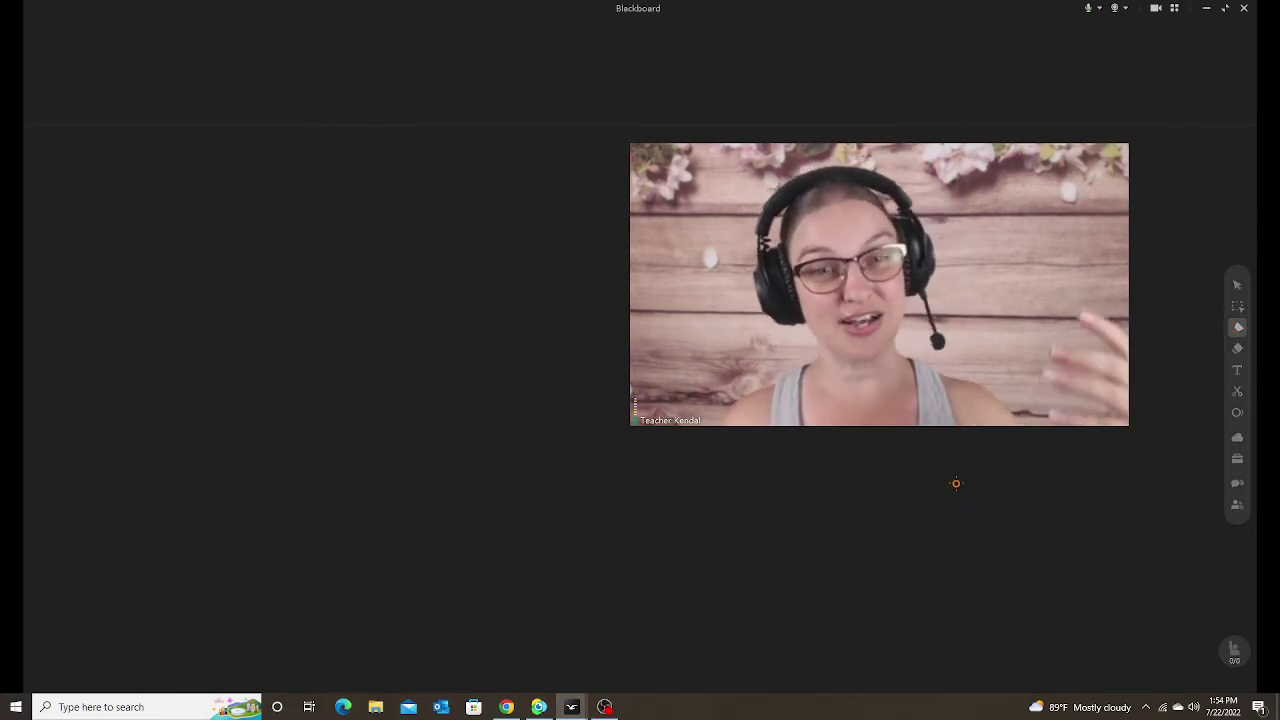
Step: Draw two small orange pen squiggles on the board around the teacher's video and shift the video window slightly
mouse_move(960, 503)
left_mouse_down()
mouse_move(983, 497)
mouse_move(977, 560)
left_mouse_up()
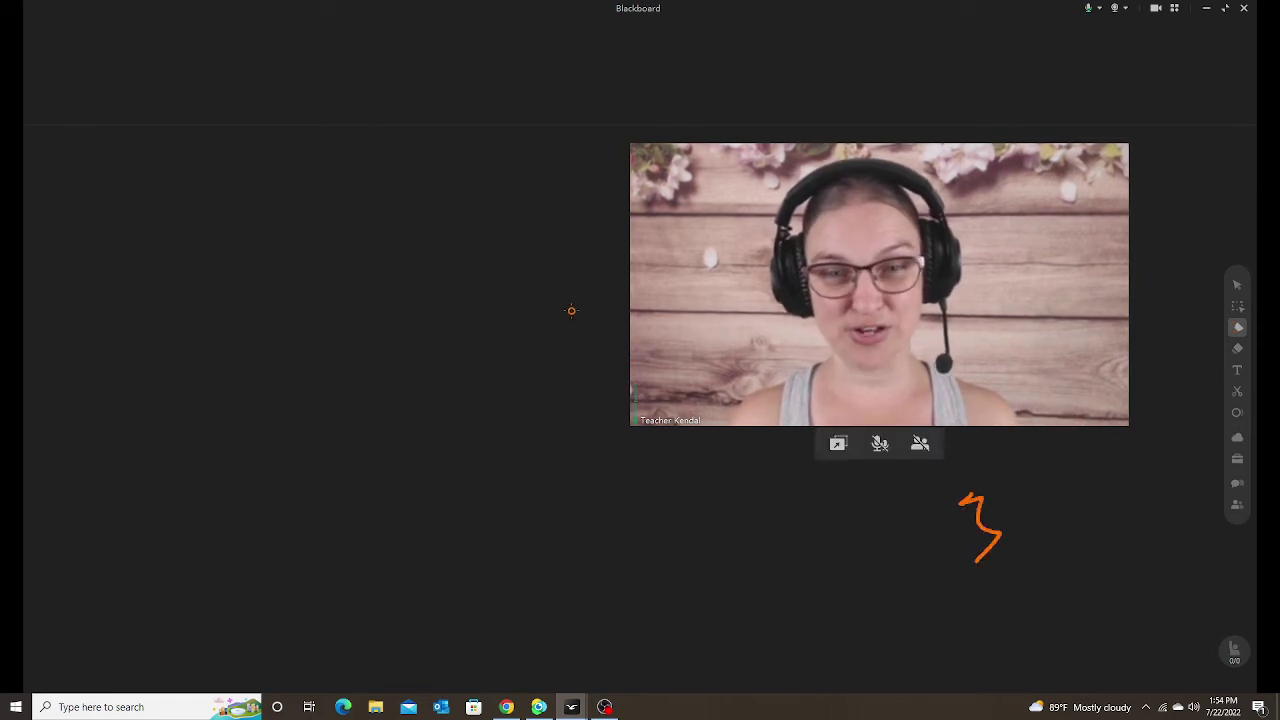
left_click_drag(558, 280, 575, 327)
mouse_move(896, 264)
left_mouse_down()
mouse_move(880, 281)
mouse_move(901, 297)
mouse_move(838, 317)
left_mouse_up()
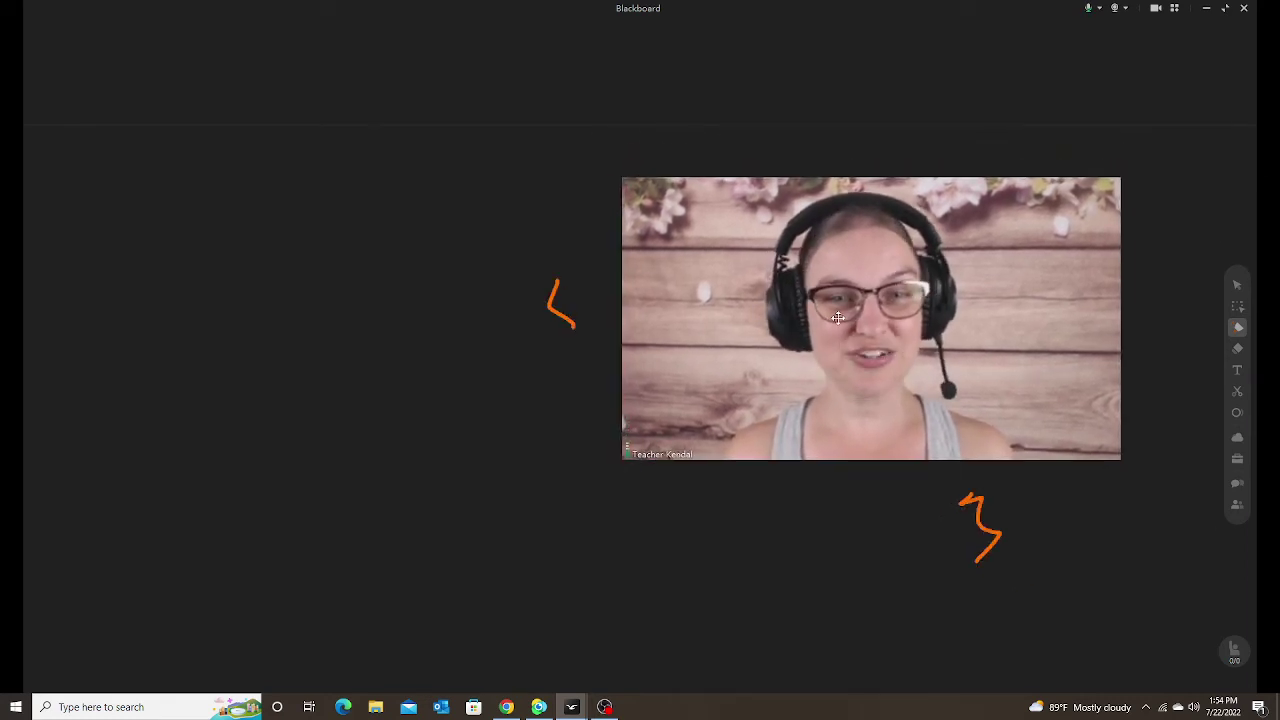
Step: Take a Screenshot of the teacher's face in the video window, about 318 x 319 pixels, and insert it on the board
left_click(1237, 392)
left_click(1167, 362)
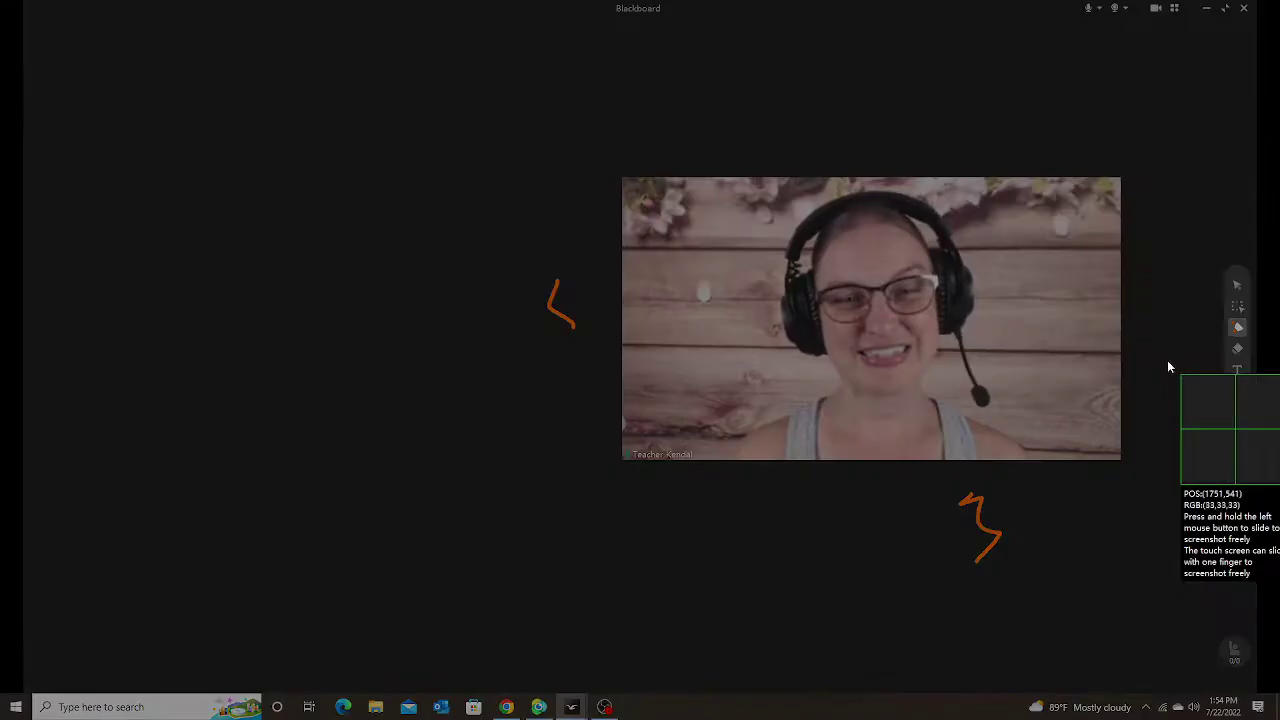
left_click_drag(768, 187, 979, 399)
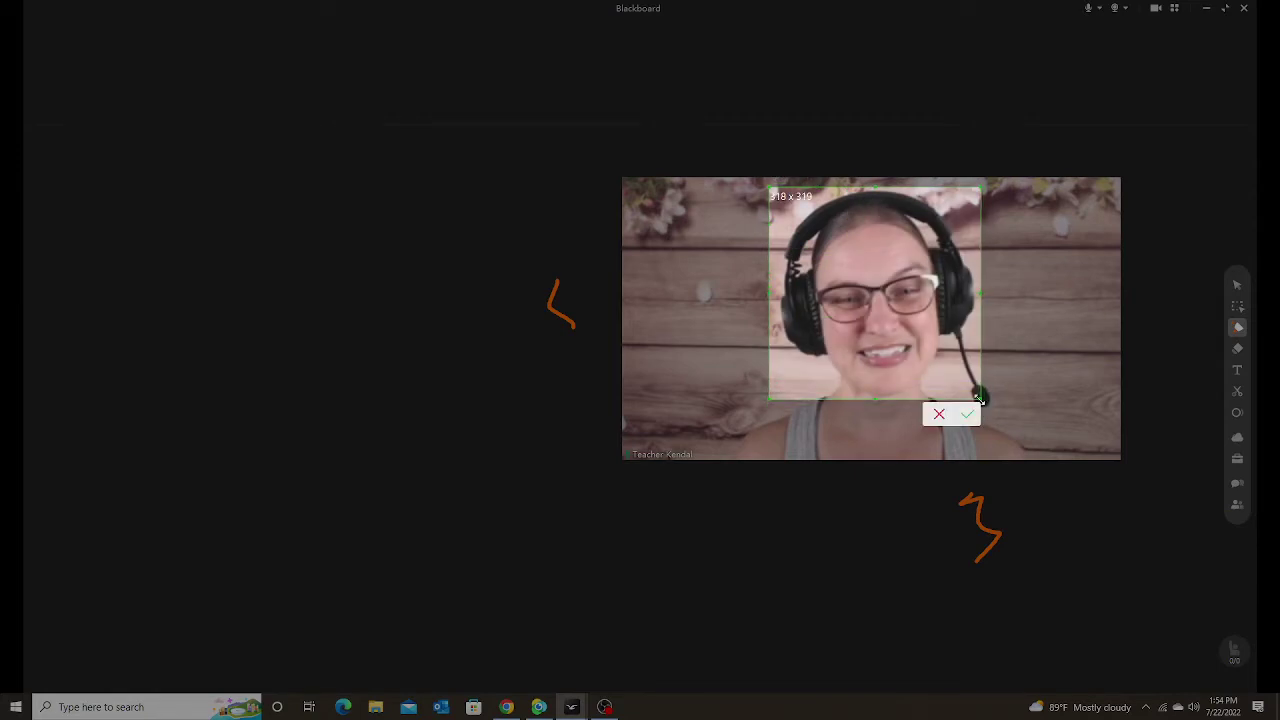
left_click(967, 414)
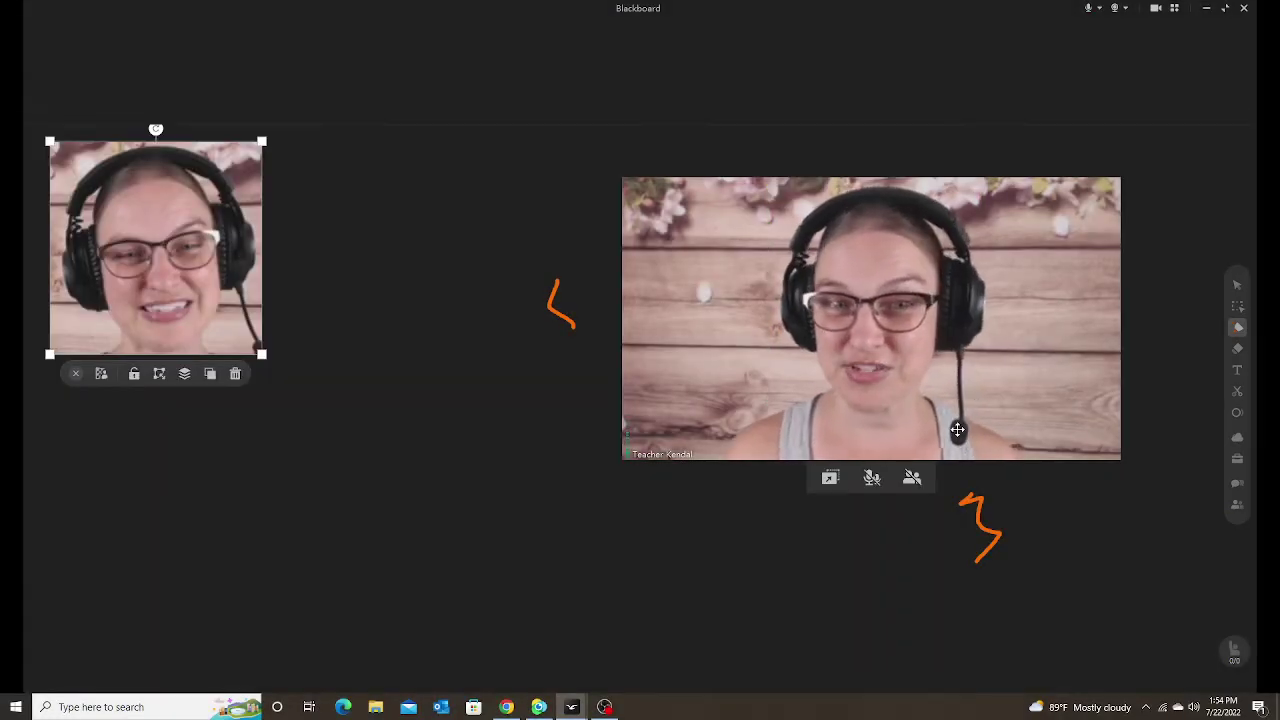
Step: Return the teacher's video to the seating row above the blackboard and move the face picture to where the video was
left_click_drag(957, 430, 669, 120)
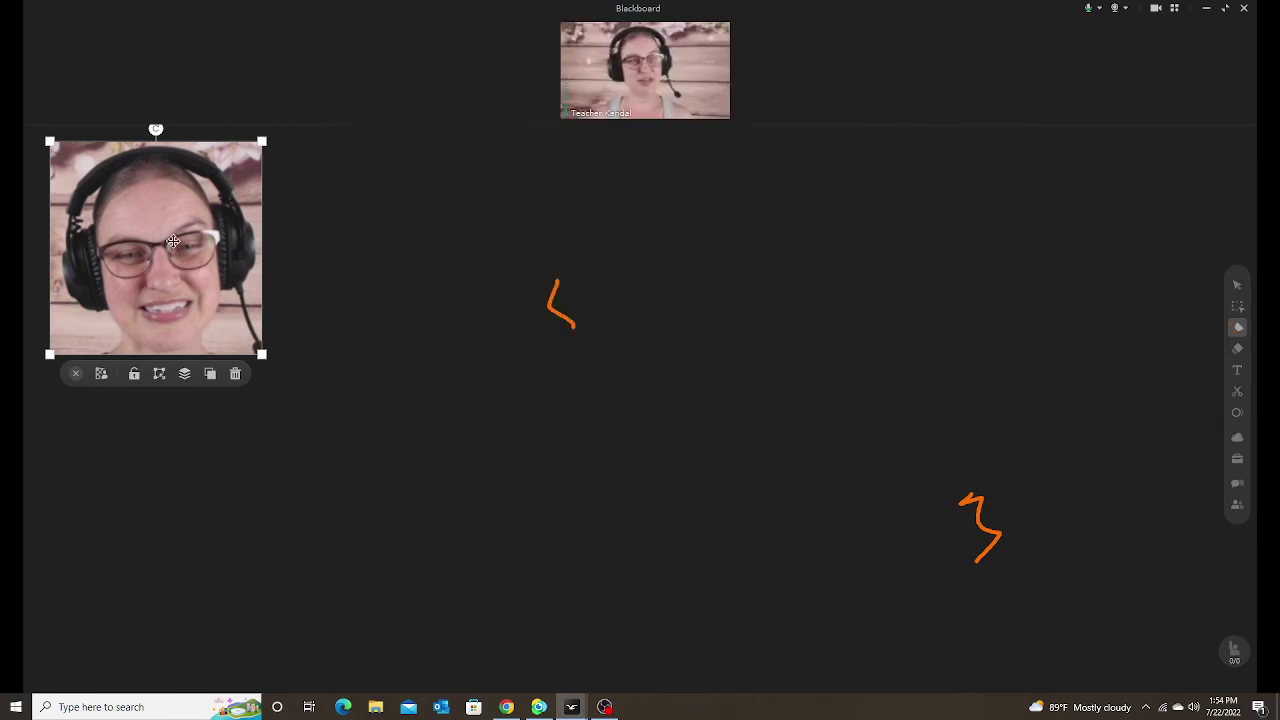
left_click_drag(173, 242, 878, 303)
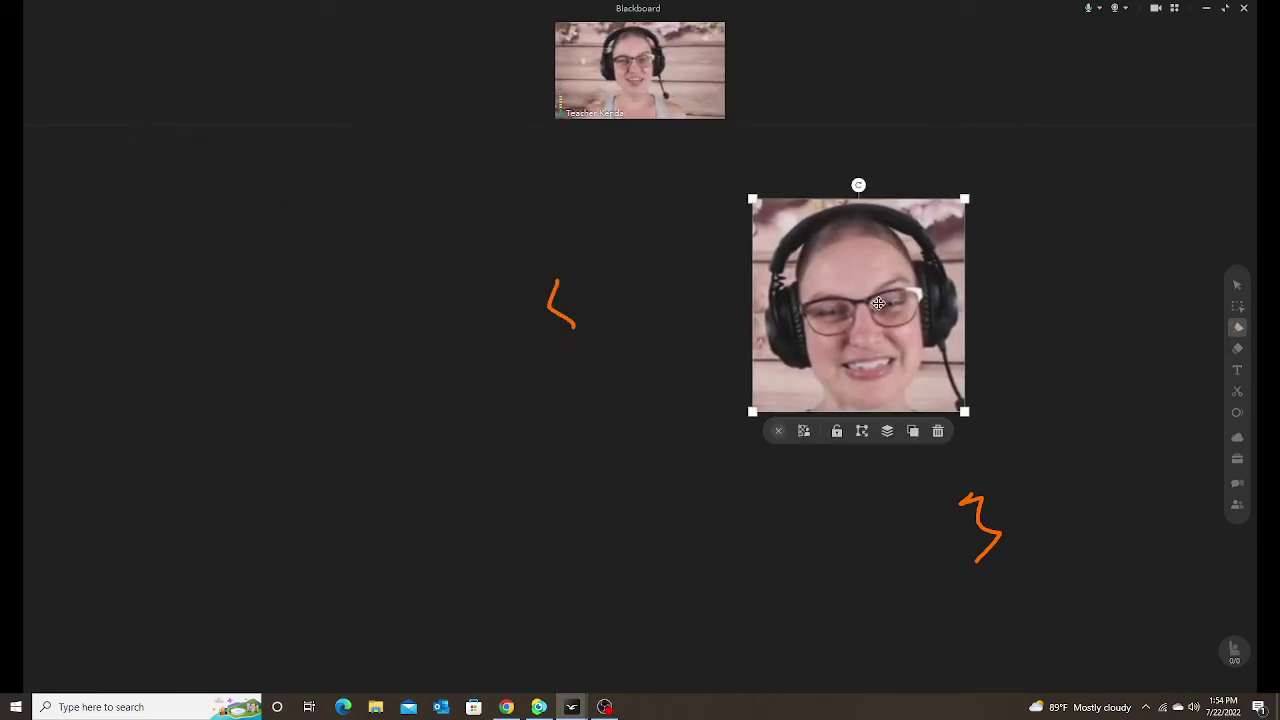
Step: Draw long blue hair over the head and down both sides of the face picture with the pen
left_click(1238, 334)
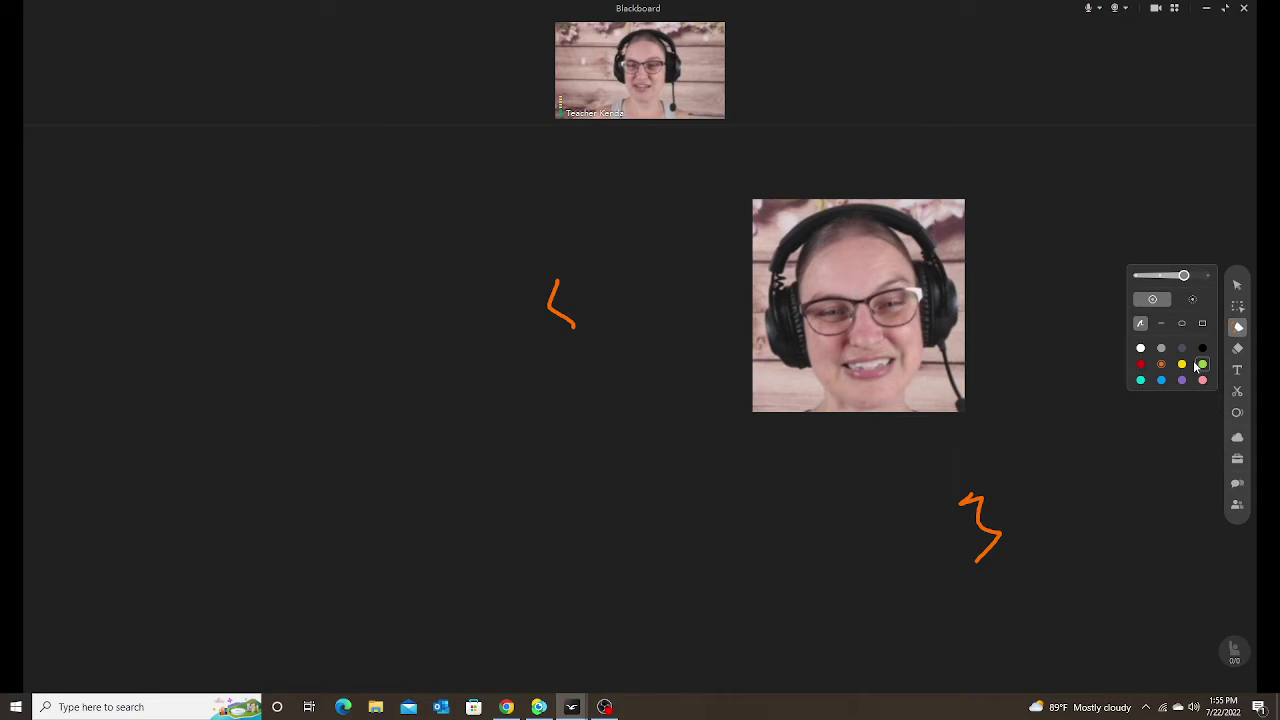
left_click(1161, 381)
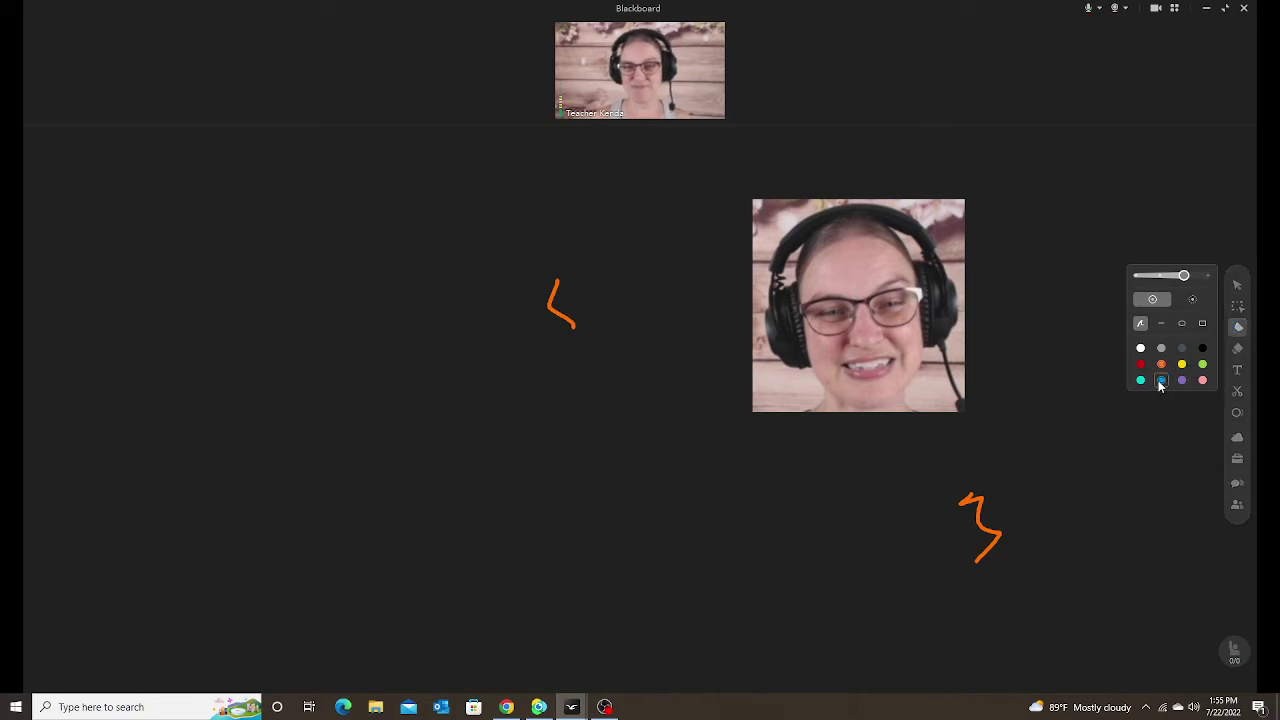
mouse_move(834, 231)
left_mouse_down()
mouse_move(805, 250)
mouse_move(792, 287)
mouse_move(780, 348)
mouse_move(790, 392)
left_mouse_up()
mouse_move(835, 230)
left_mouse_down()
mouse_move(782, 345)
mouse_move(785, 400)
mouse_move(830, 242)
mouse_move(779, 340)
left_mouse_up()
mouse_move(830, 242)
left_mouse_down()
mouse_move(875, 228)
mouse_move(905, 256)
mouse_move(946, 382)
left_mouse_up()
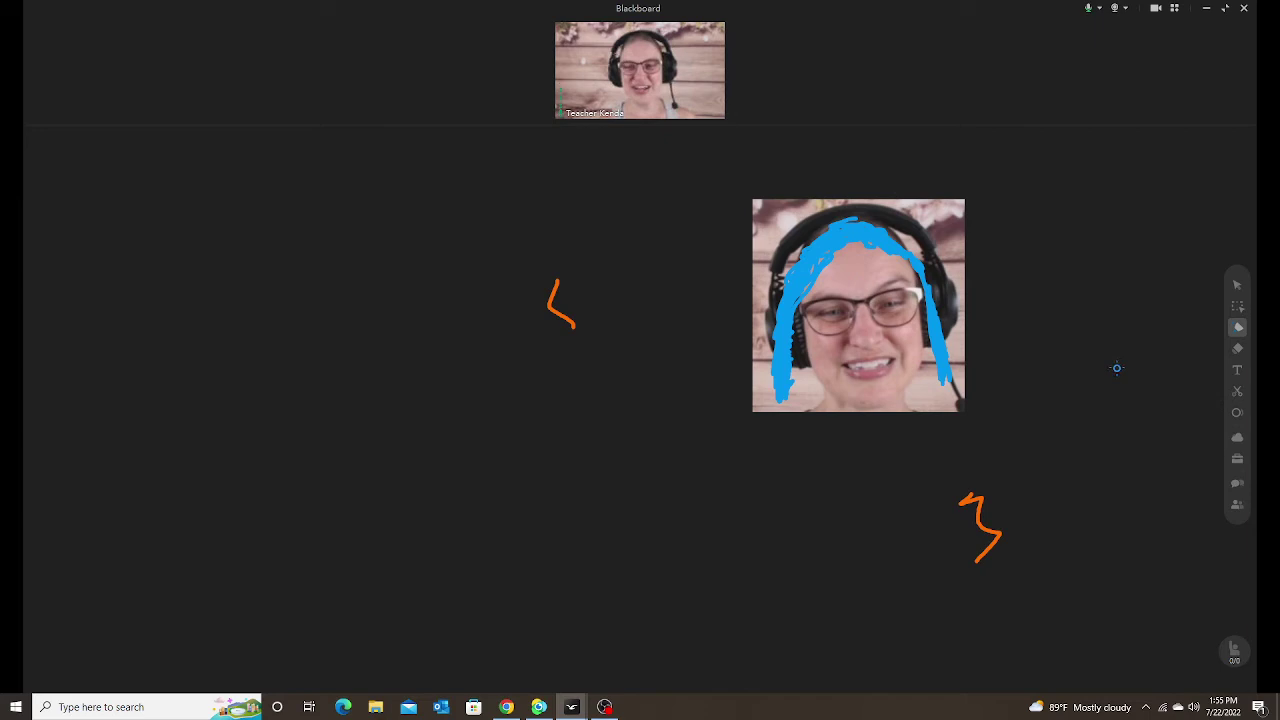
Step: Draw orange marks on both cheeks of the face picture and a yellow brimmed hat on its head
left_click(1238, 327)
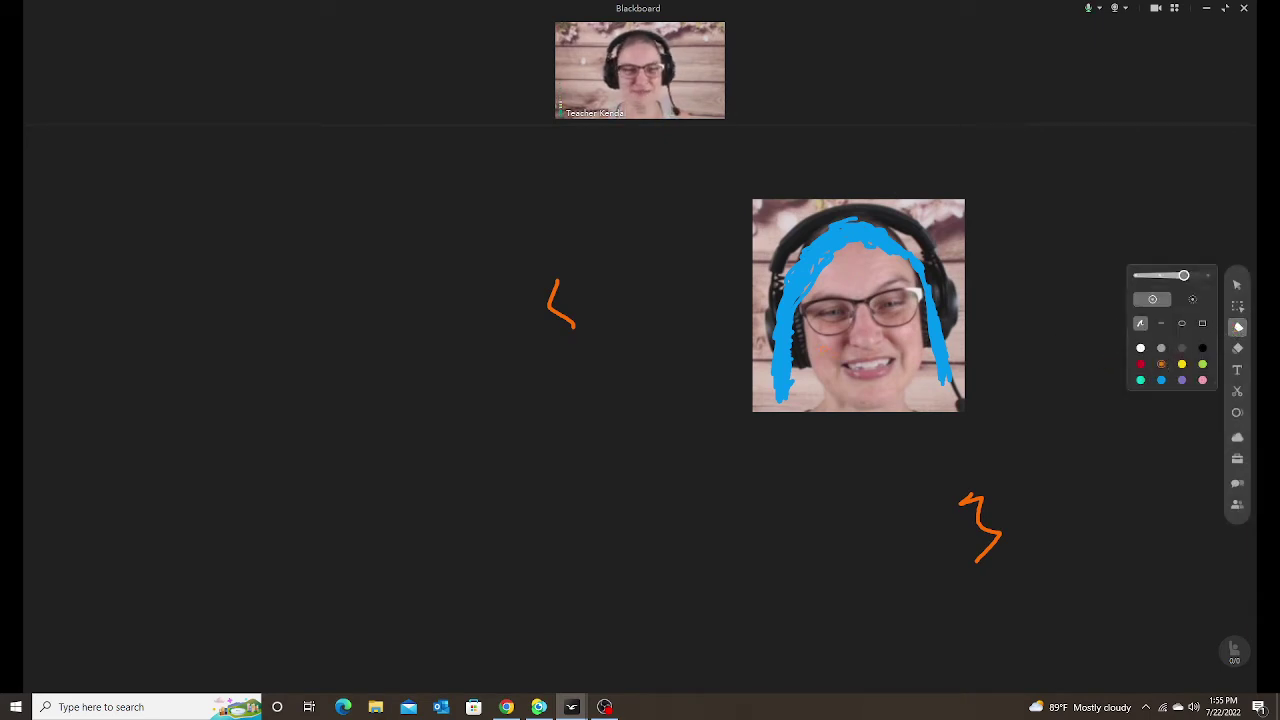
left_click_drag(820, 347, 842, 340)
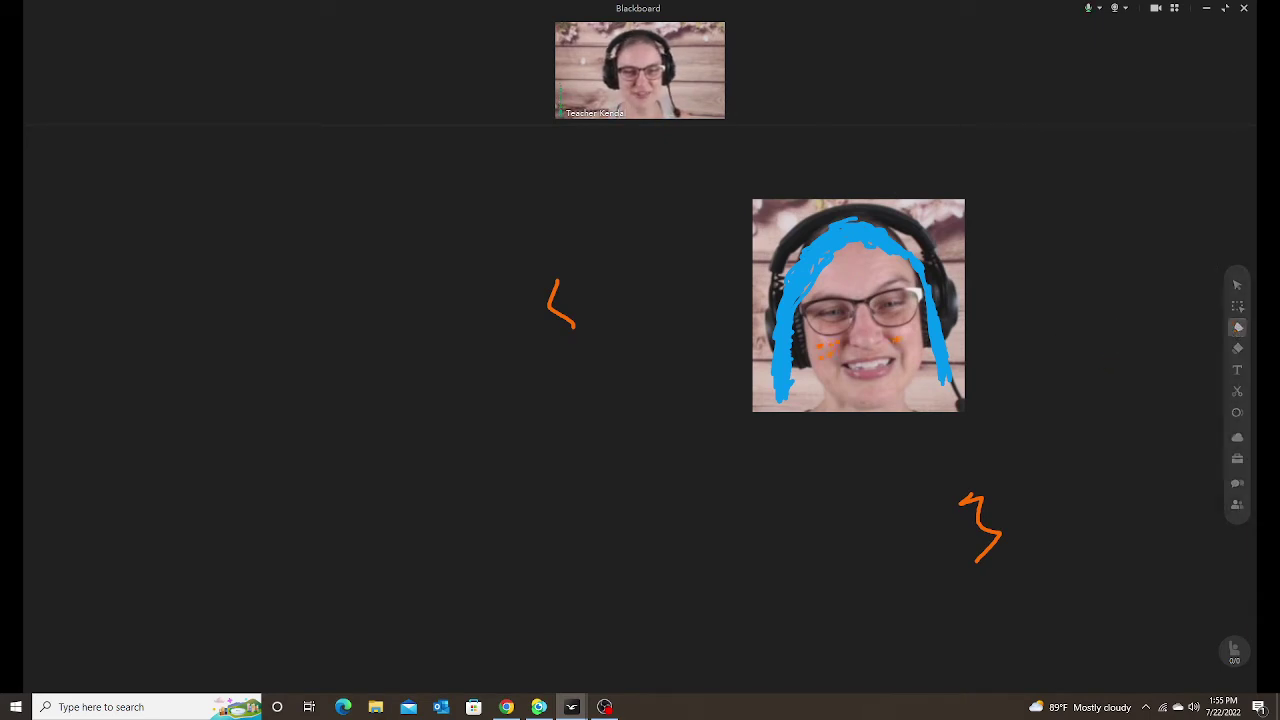
left_click(1238, 327)
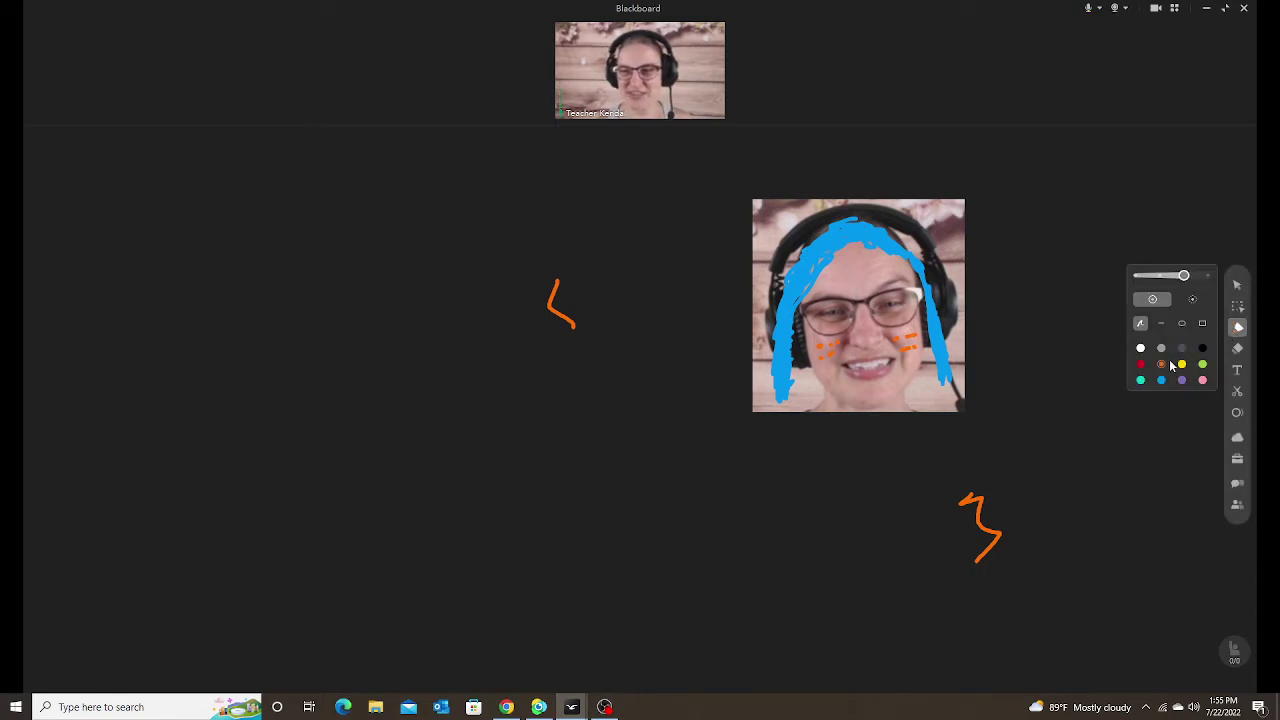
left_click(1181, 364)
mouse_move(836, 212)
left_mouse_down()
mouse_move(831, 170)
mouse_move(886, 163)
mouse_move(920, 222)
mouse_move(869, 219)
mouse_move(900, 214)
mouse_move(845, 178)
mouse_move(862, 205)
mouse_move(866, 180)
mouse_move(880, 208)
mouse_move(872, 182)
left_mouse_up()
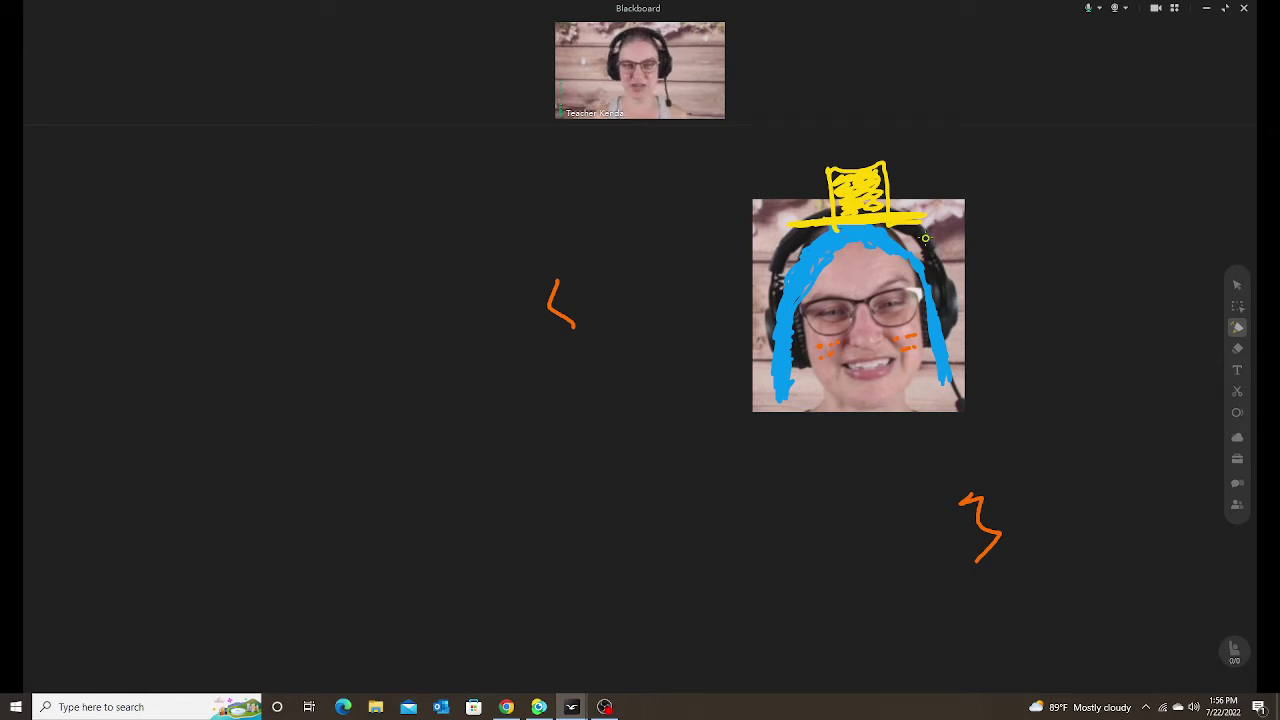
Step: Clear everything from the blackboard and open LL 2.3.2 Review Board Game.edb from the My Drive resources
left_click(1239, 348)
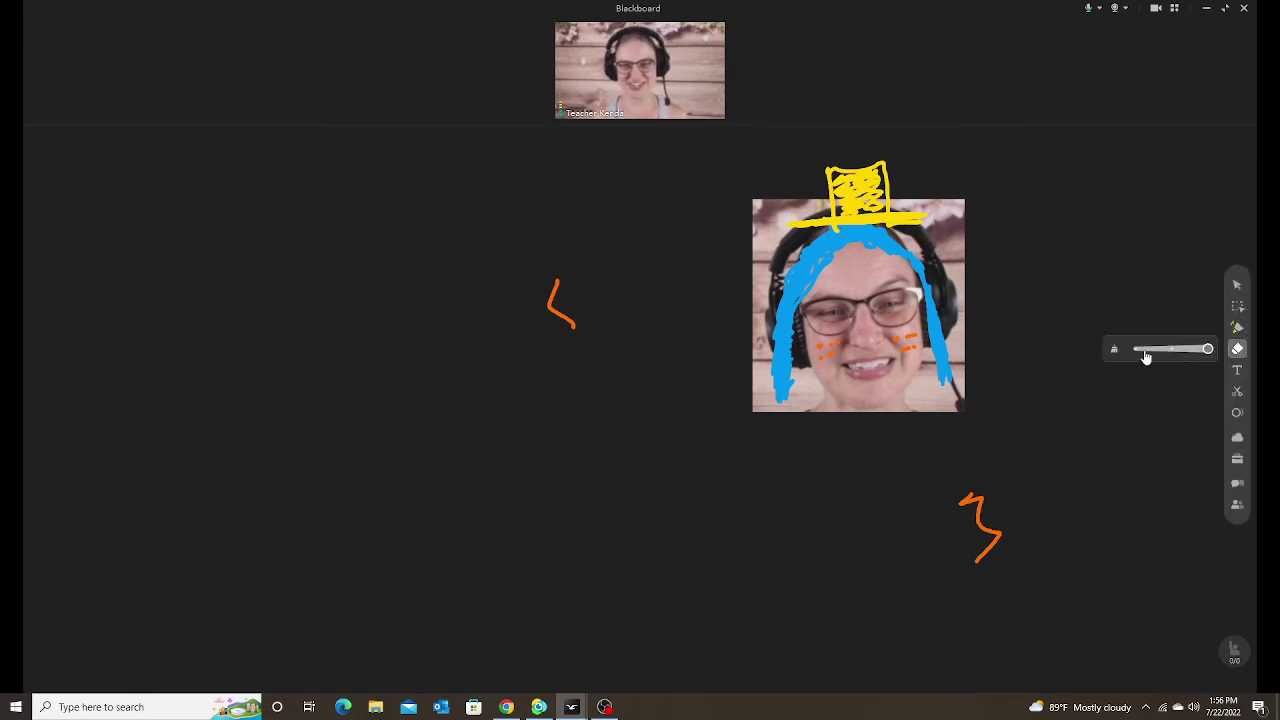
left_click(1117, 349)
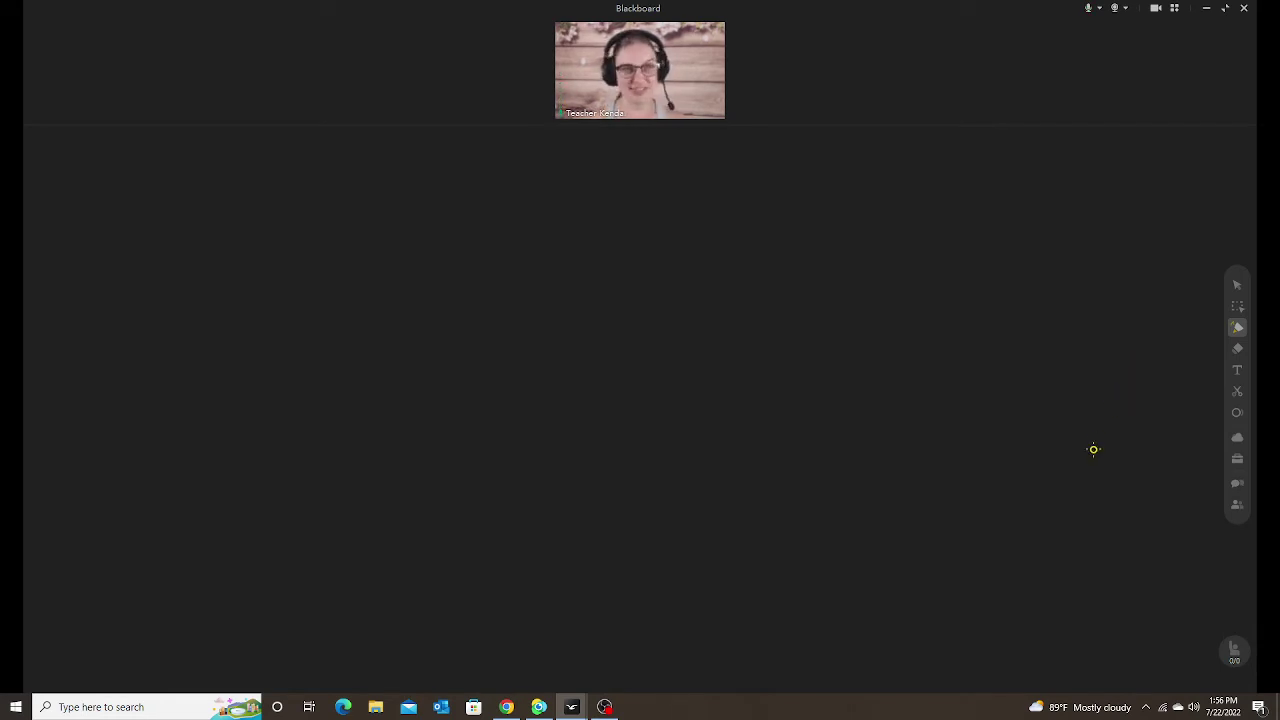
left_click(1237, 437)
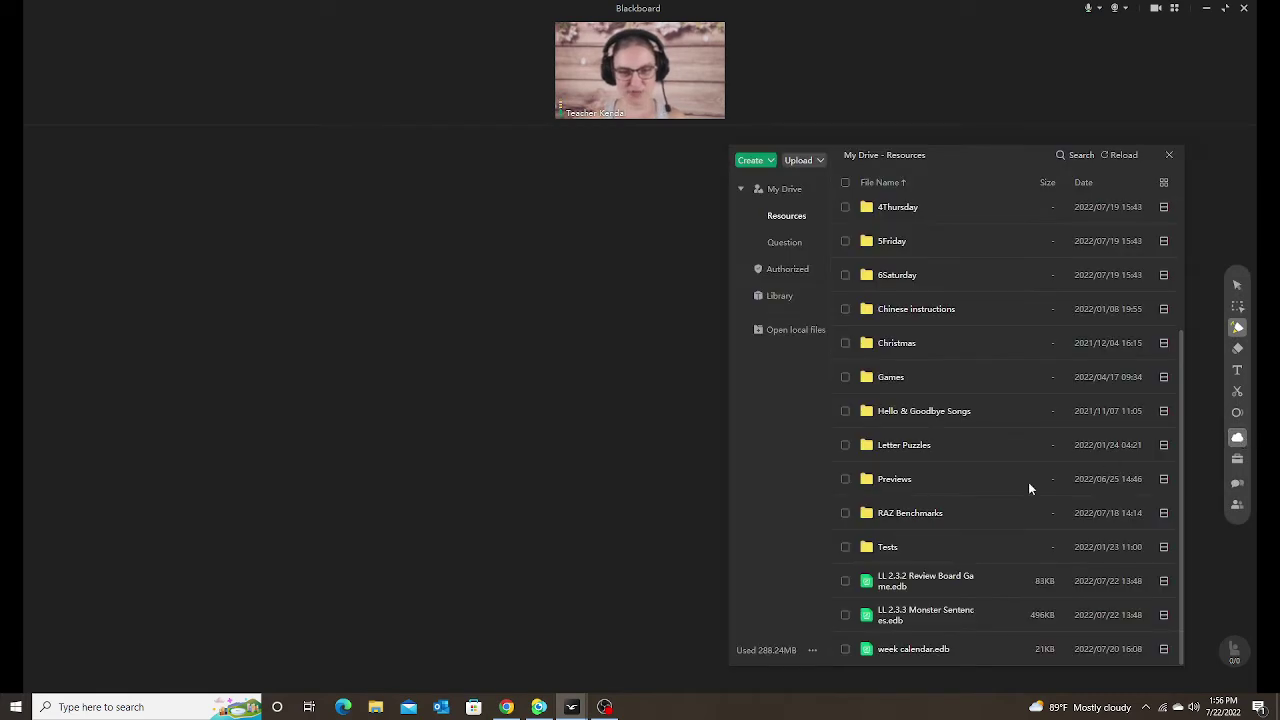
double_click(943, 584)
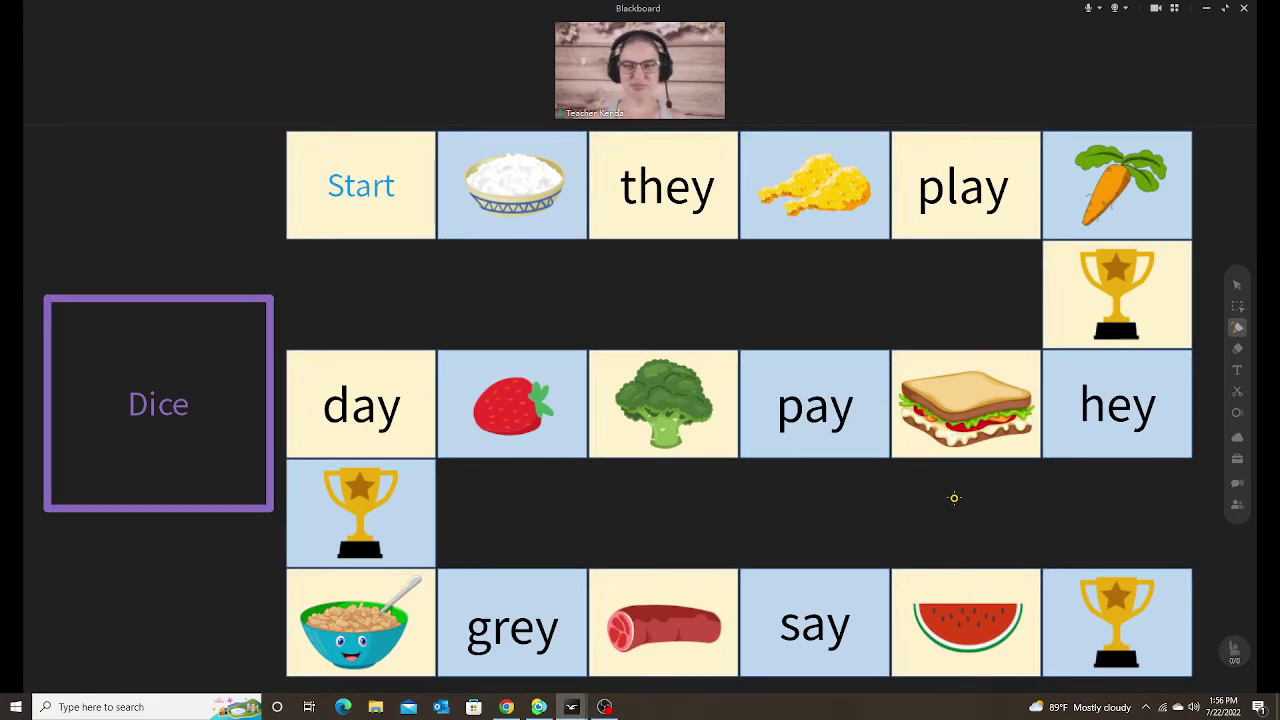
Step: Open the Teaching Material library and browse the pictures in the Cartoon category
left_click(1237, 458)
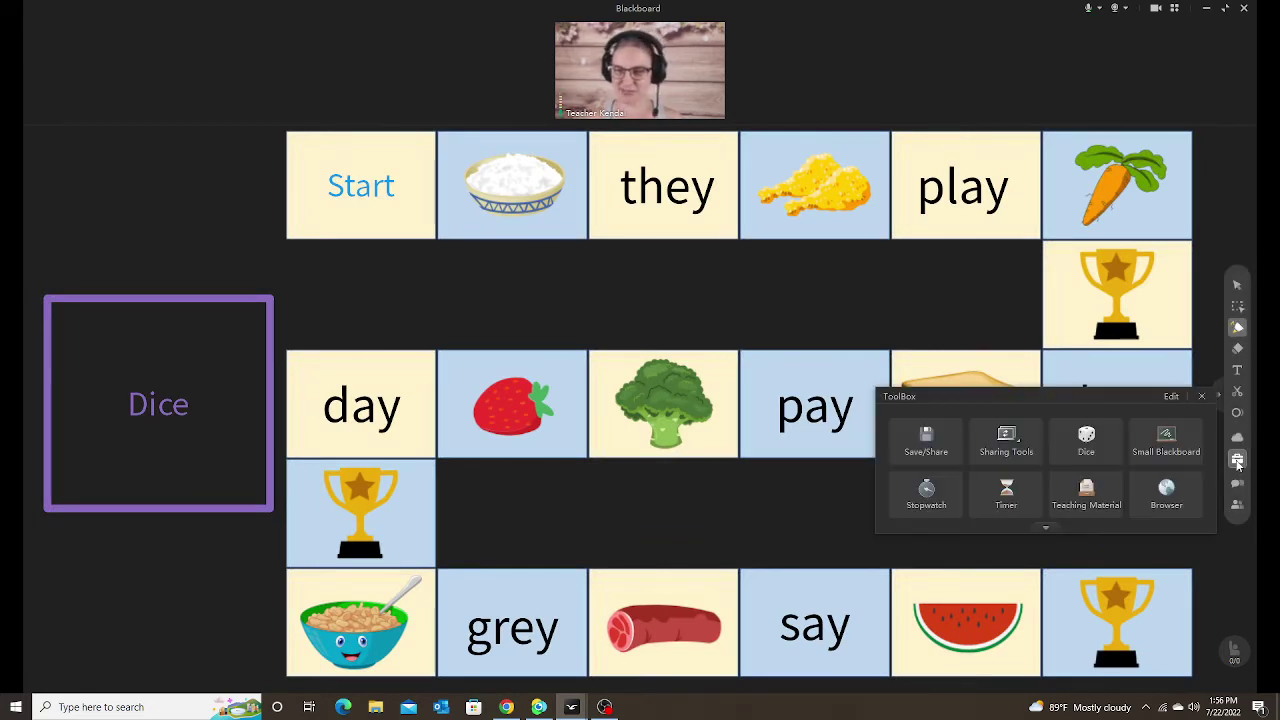
left_click(1083, 503)
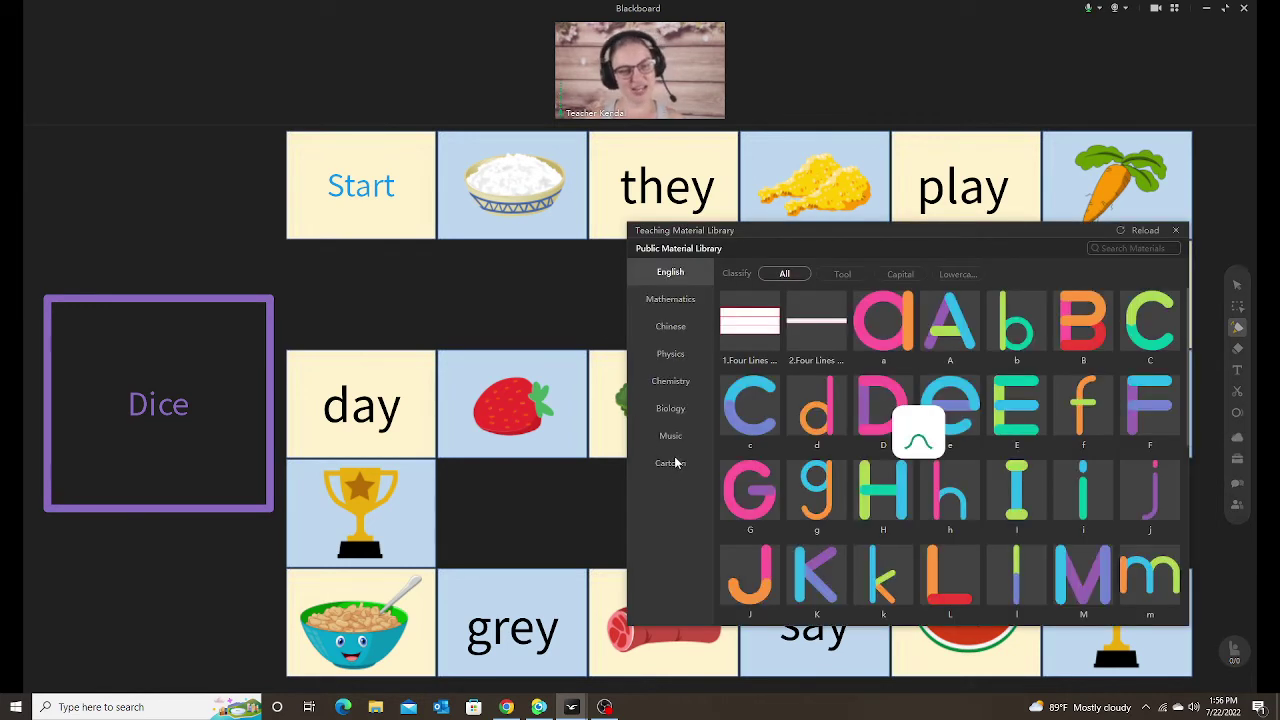
left_click(672, 463)
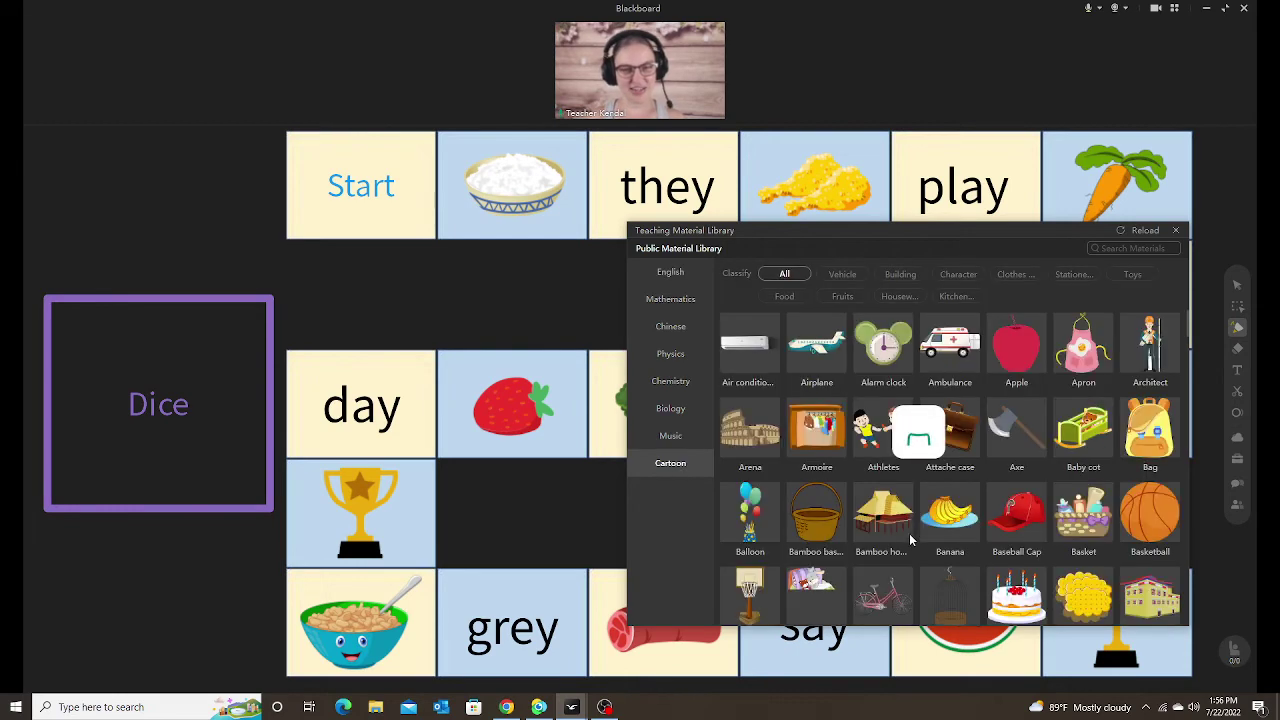
scroll(910, 540, "down", 5)
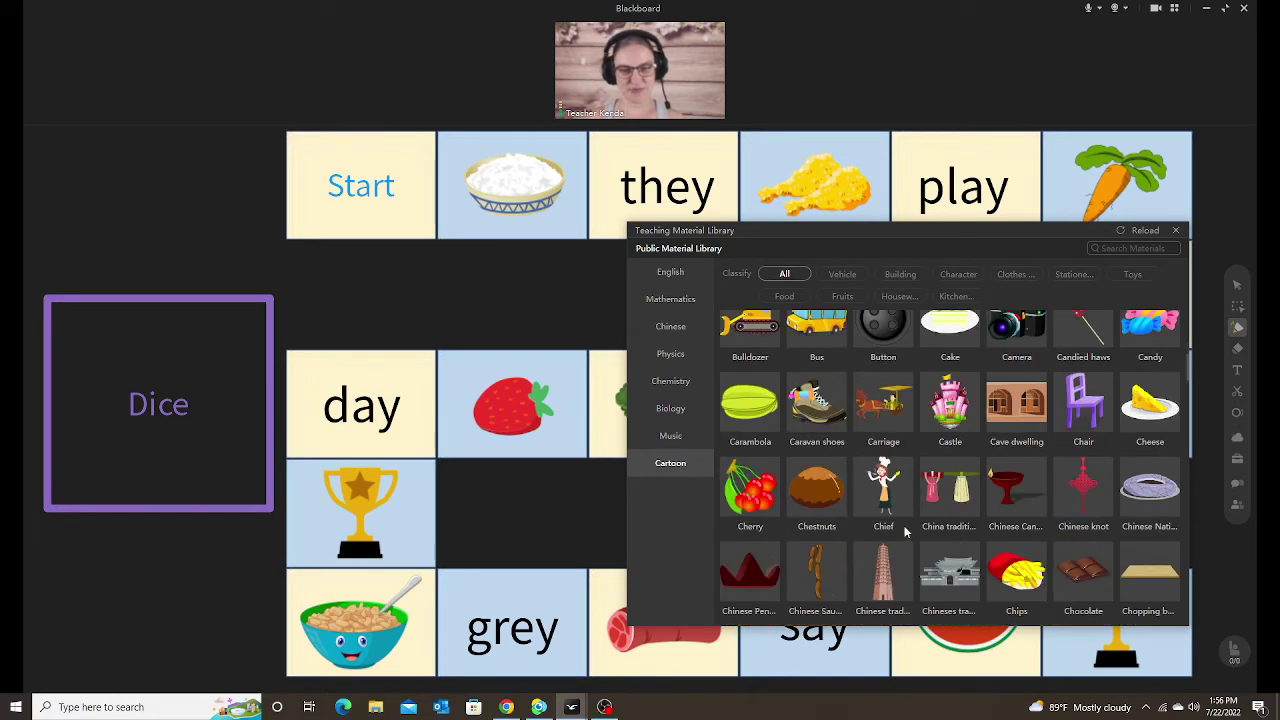
scroll(905, 533, "down", 4)
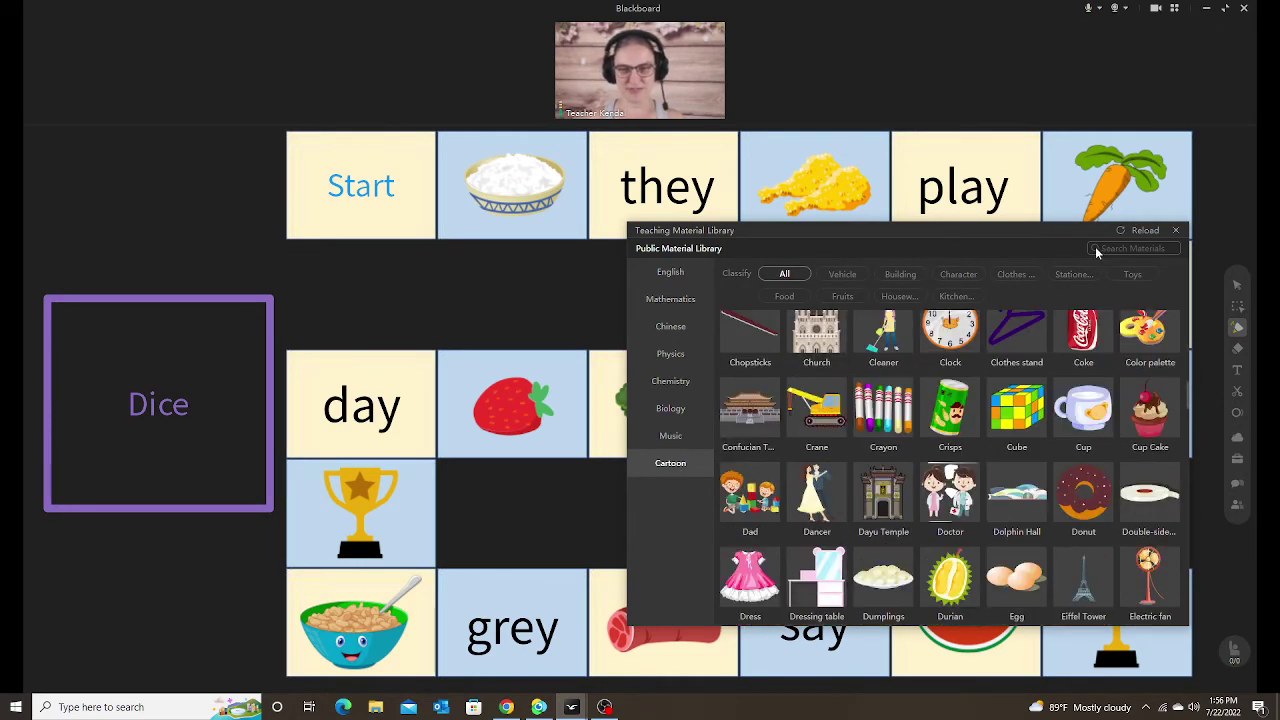
Step: Search the public material library for "dog"
left_click(1128, 246)
type("dog")
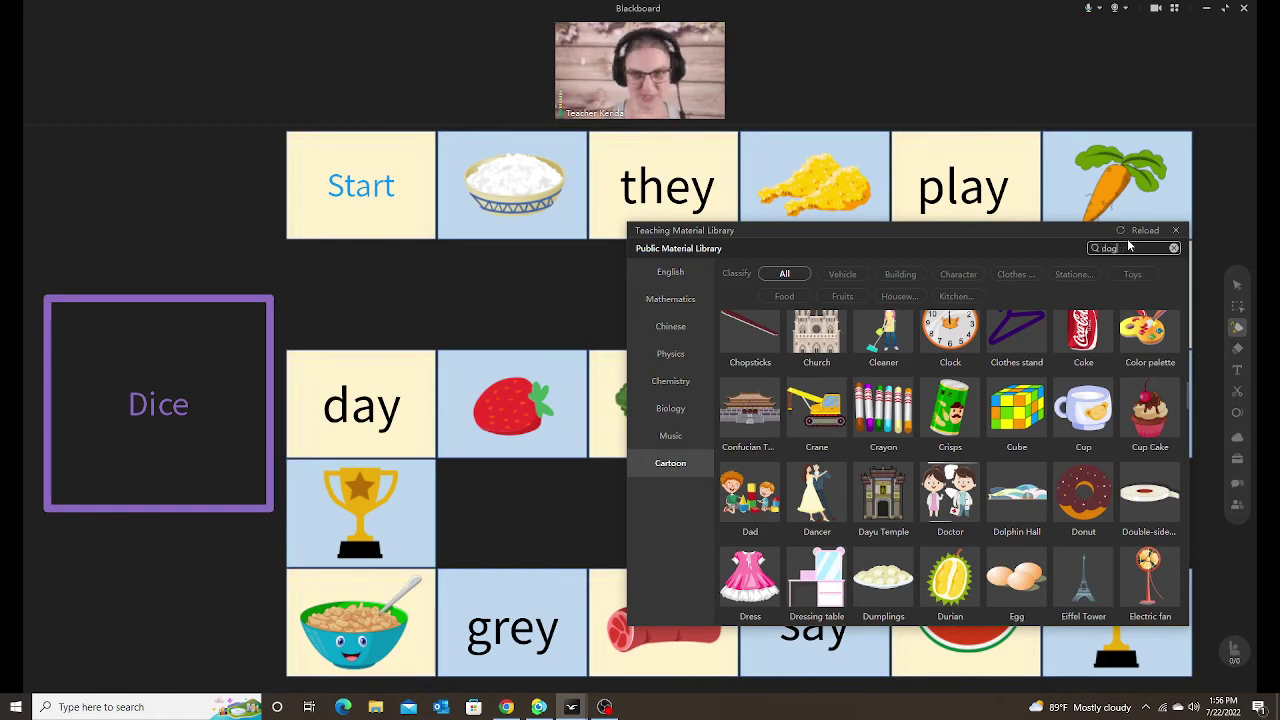
key("Return")
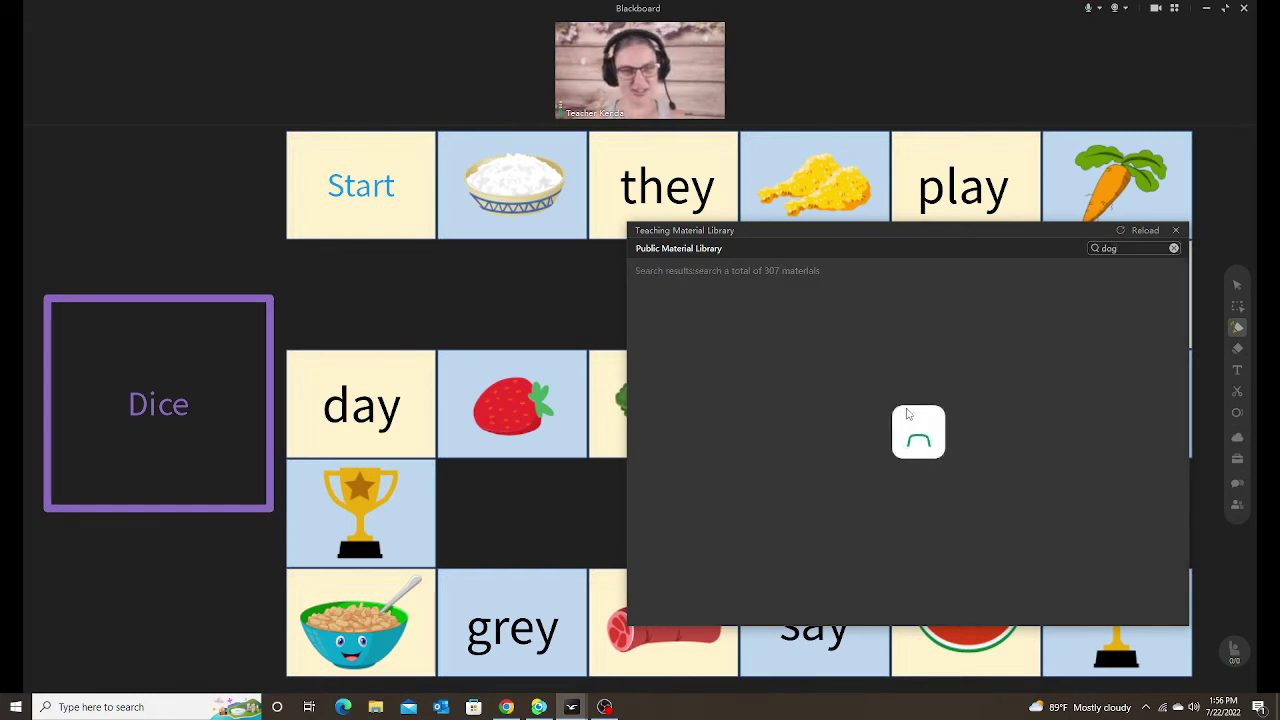
Step: Insert the Spotted dog library picture, place it on the board game's "they" square, and delete it
left_click(740, 316)
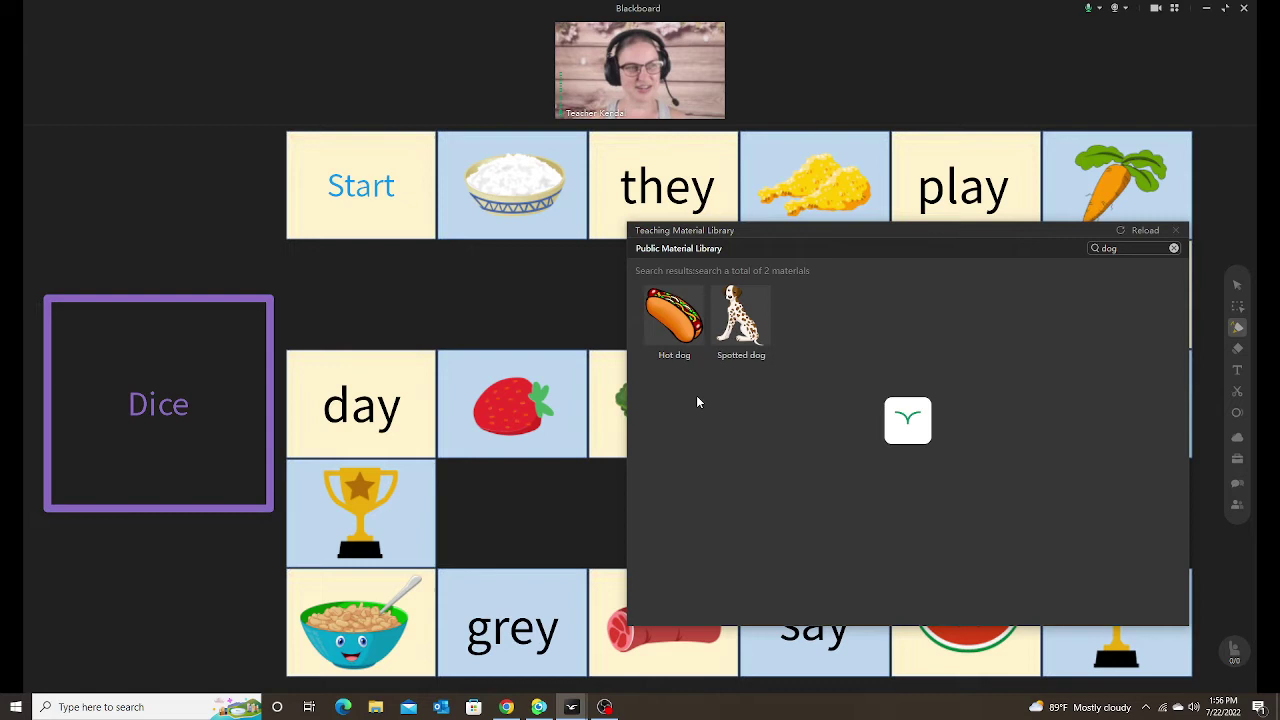
left_click(1176, 230)
left_click_drag(231, 157, 645, 186)
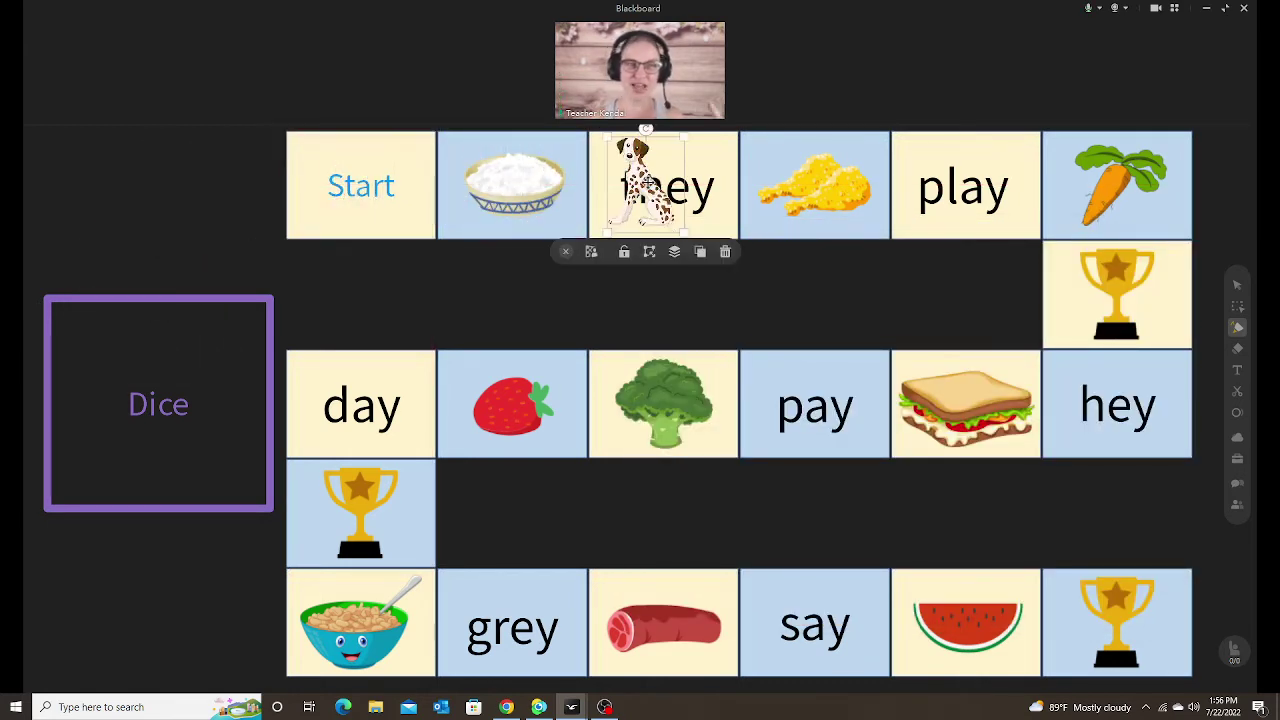
left_click(725, 253)
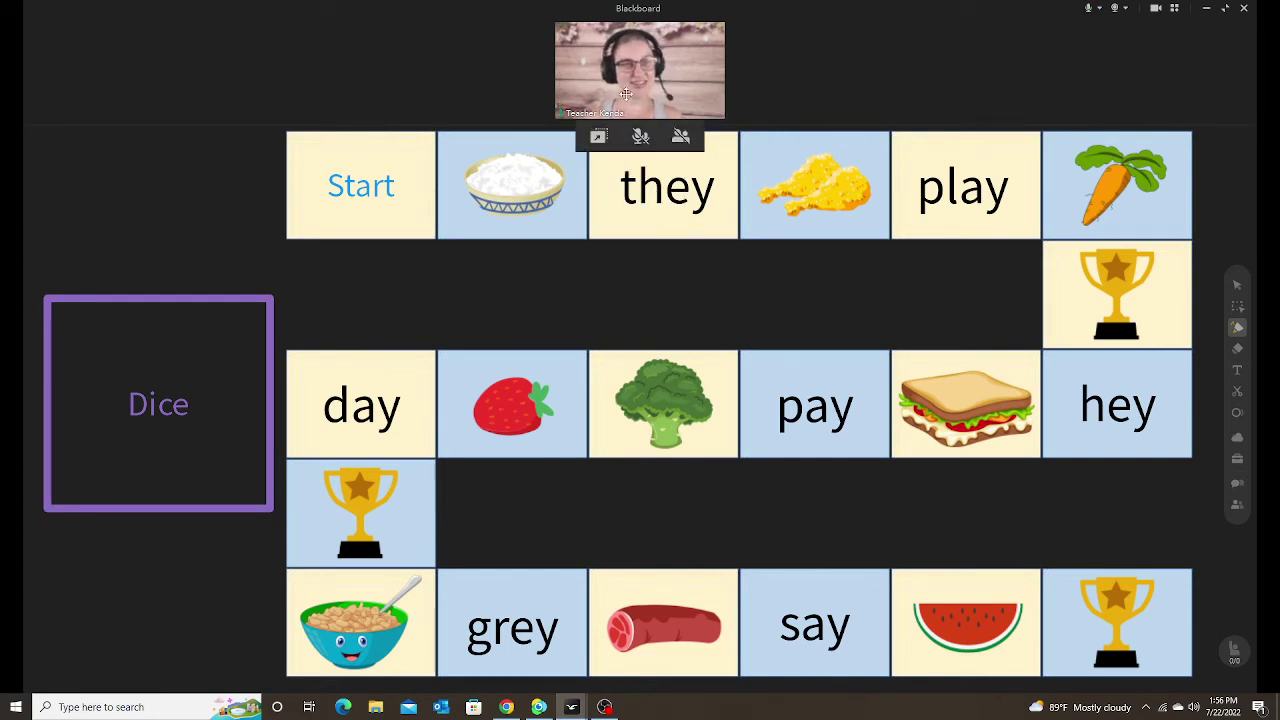
Step: Enlarge the teacher's video over the board game and add a screenshot of the face to the blackboard
double_click(632, 79)
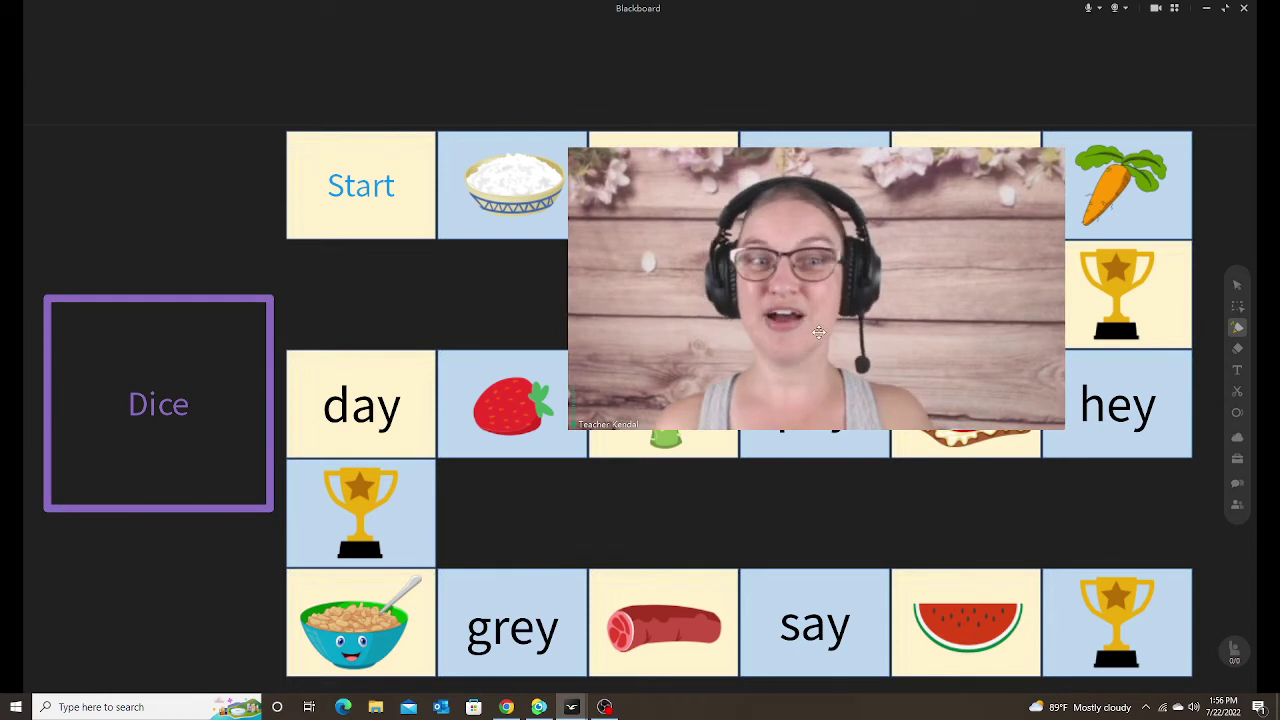
left_click(1237, 391)
left_click(1118, 372)
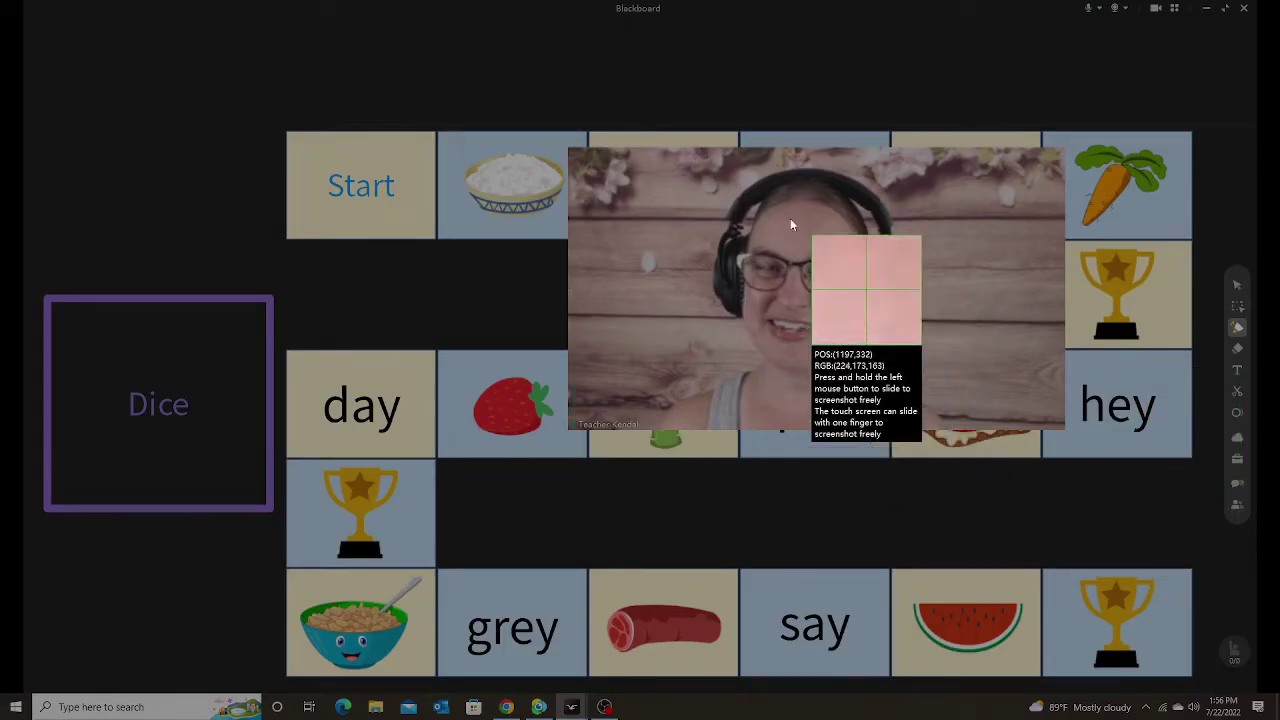
left_click_drag(716, 177, 901, 368)
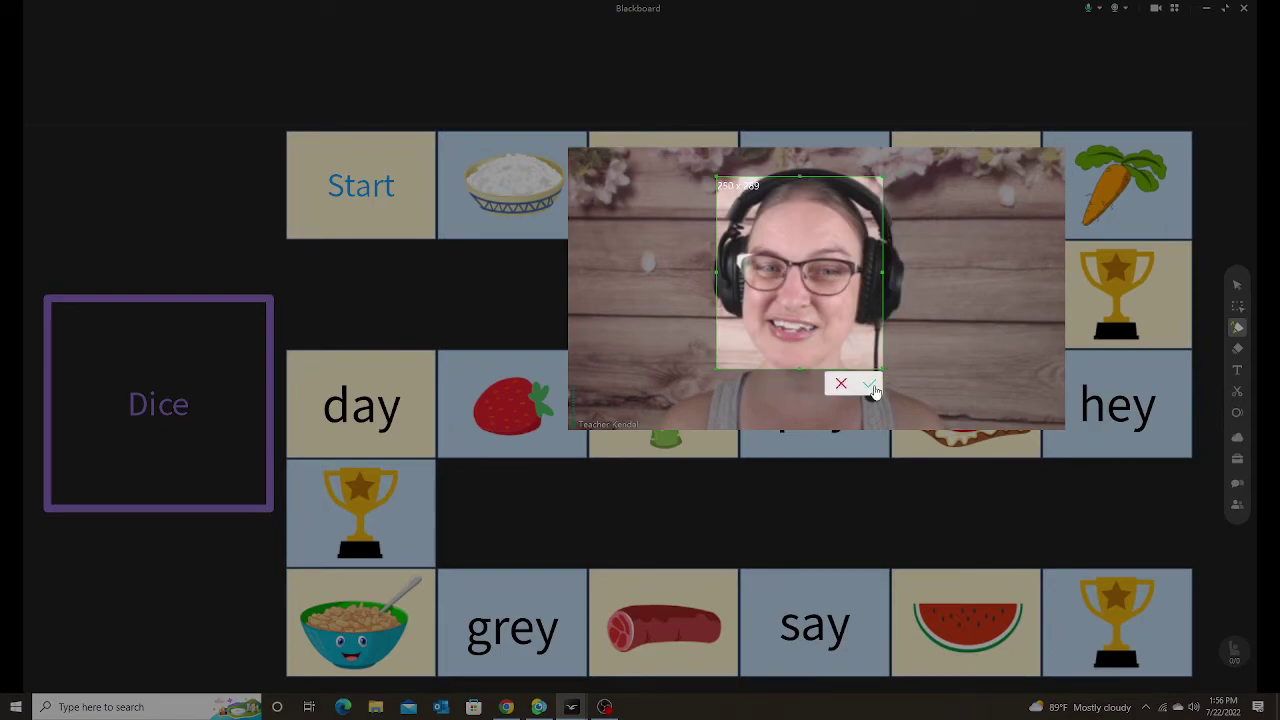
left_click(872, 387)
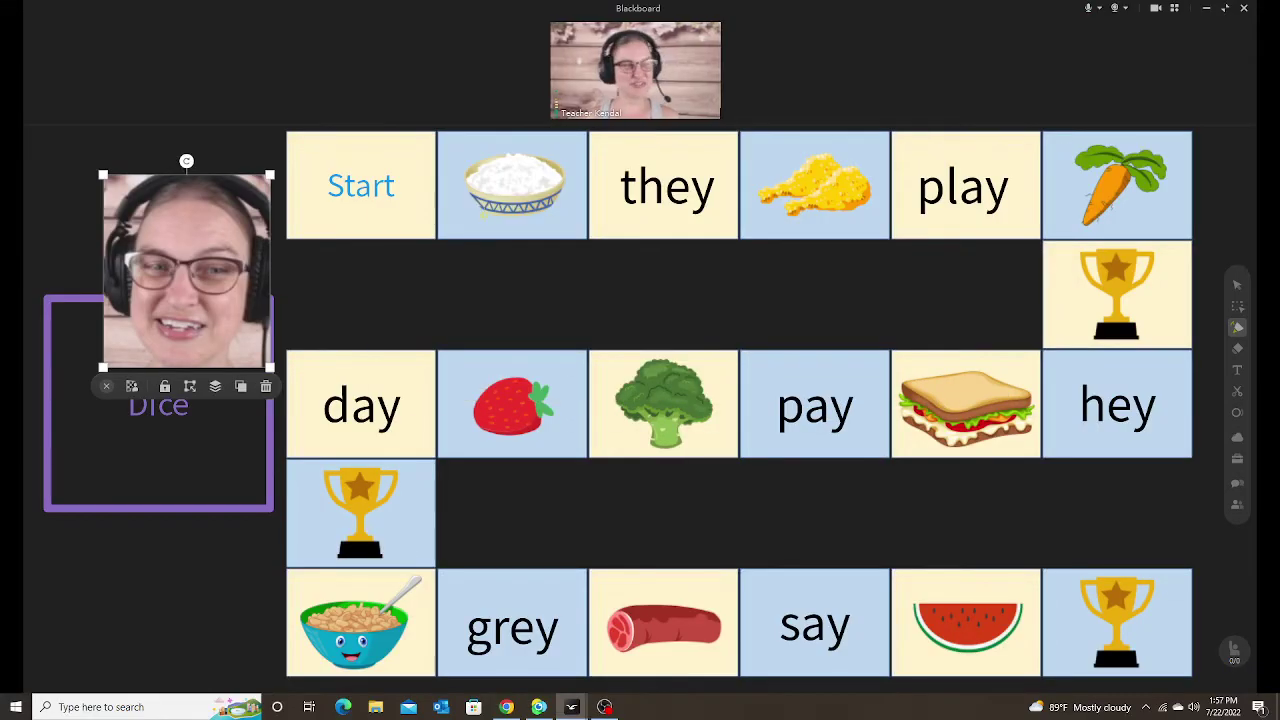
Step: Shrink the captured face to game-piece size, move it between the "they" and broccoli squares, and delete it
left_click_drag(270, 175, 186, 277)
left_click_drag(151, 325, 667, 300)
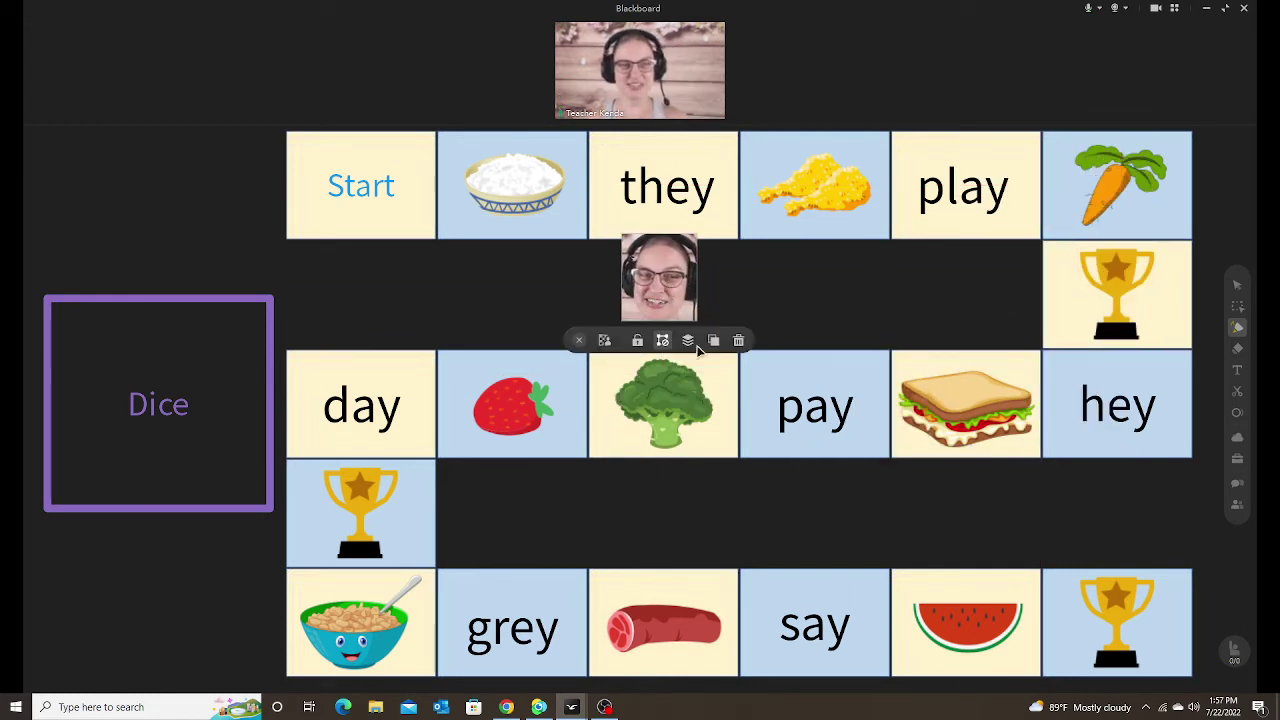
left_click(740, 341)
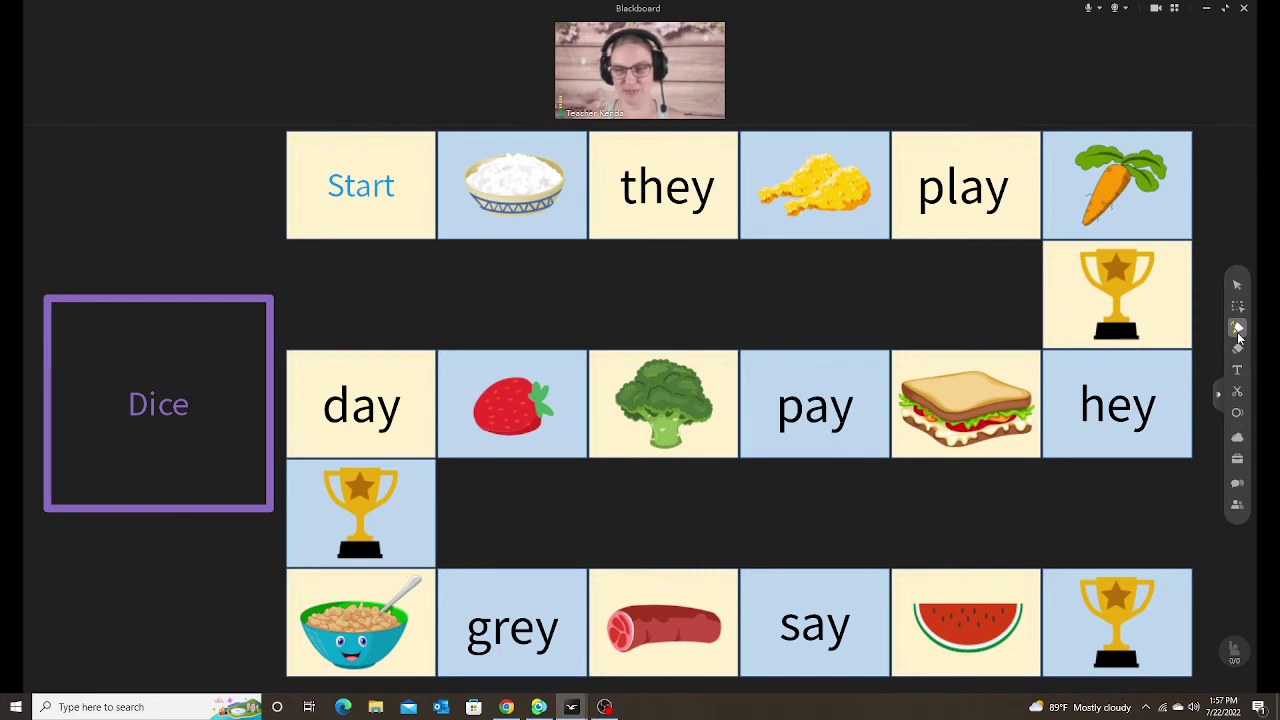
Step: Open LL 2.3.3 Monster Sentences.edb from the My Drive resources, clearing the current blackboard content
left_click(1237, 442)
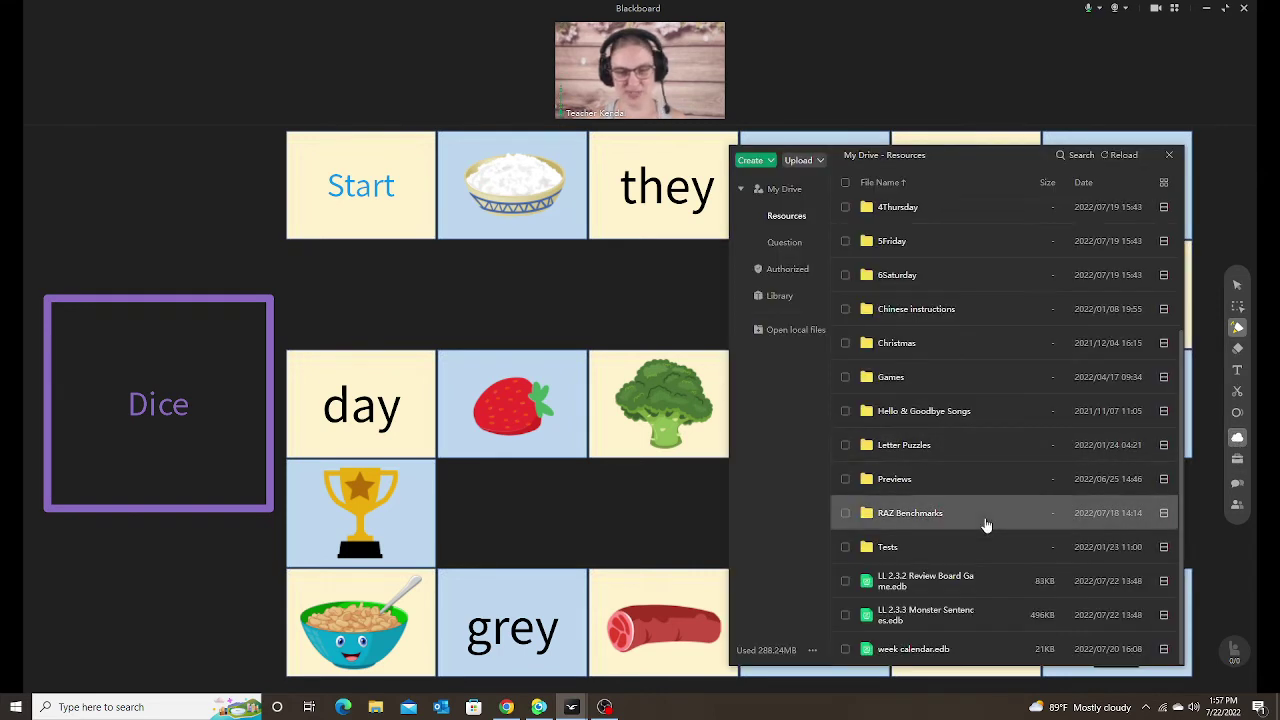
double_click(963, 619)
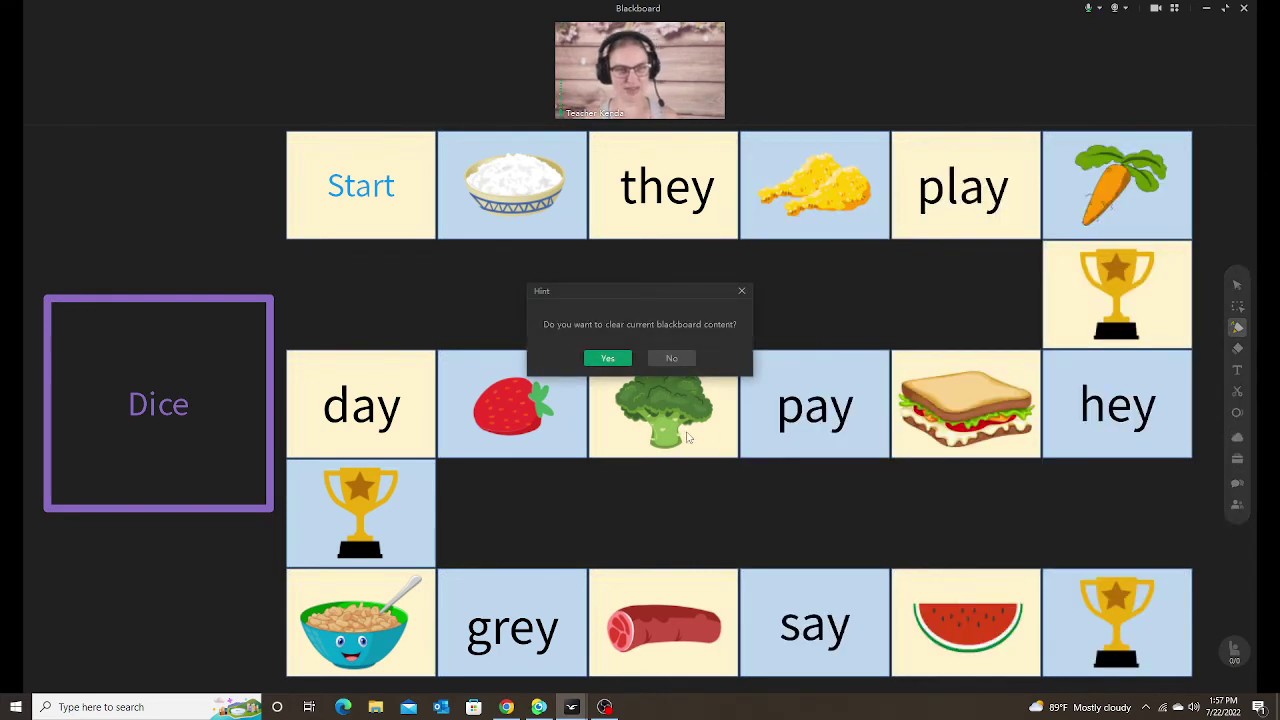
left_click(612, 362)
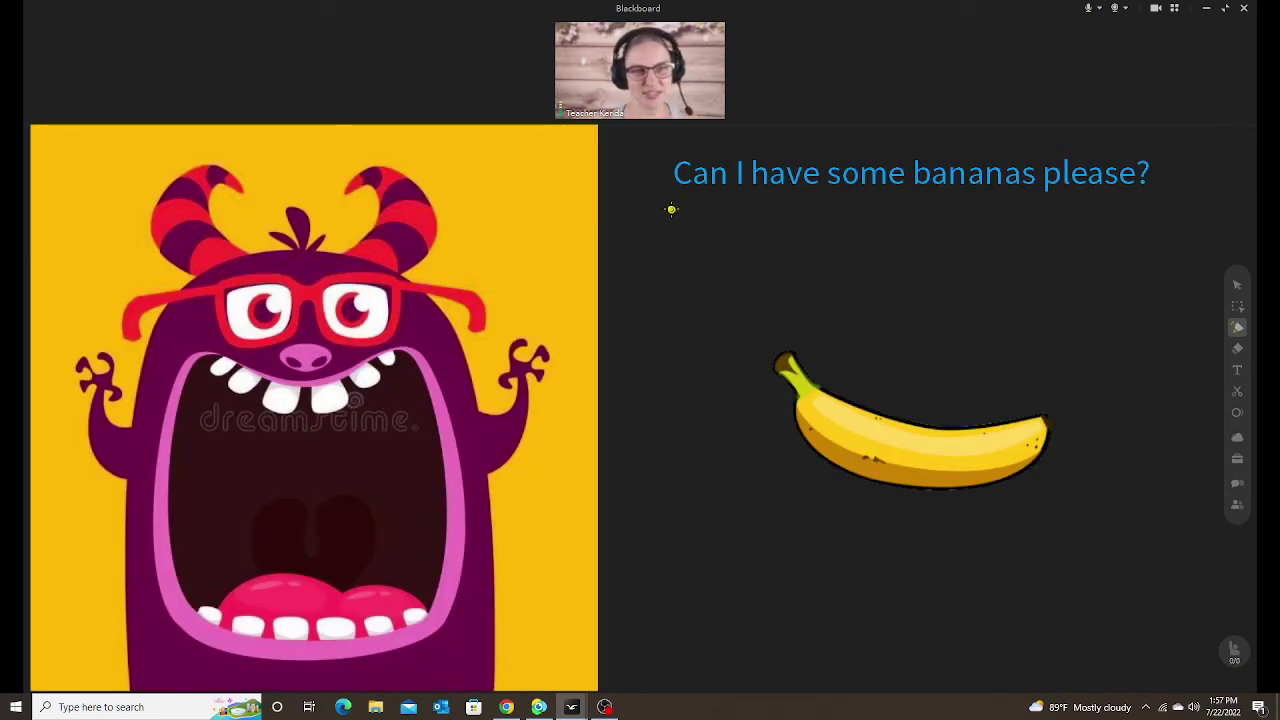
Step: Underline "Can I have some bananas please?" in yellow and move four bananas into the purple monster's mouth
left_click_drag(669, 209, 1118, 211)
mouse_move(507, 707)
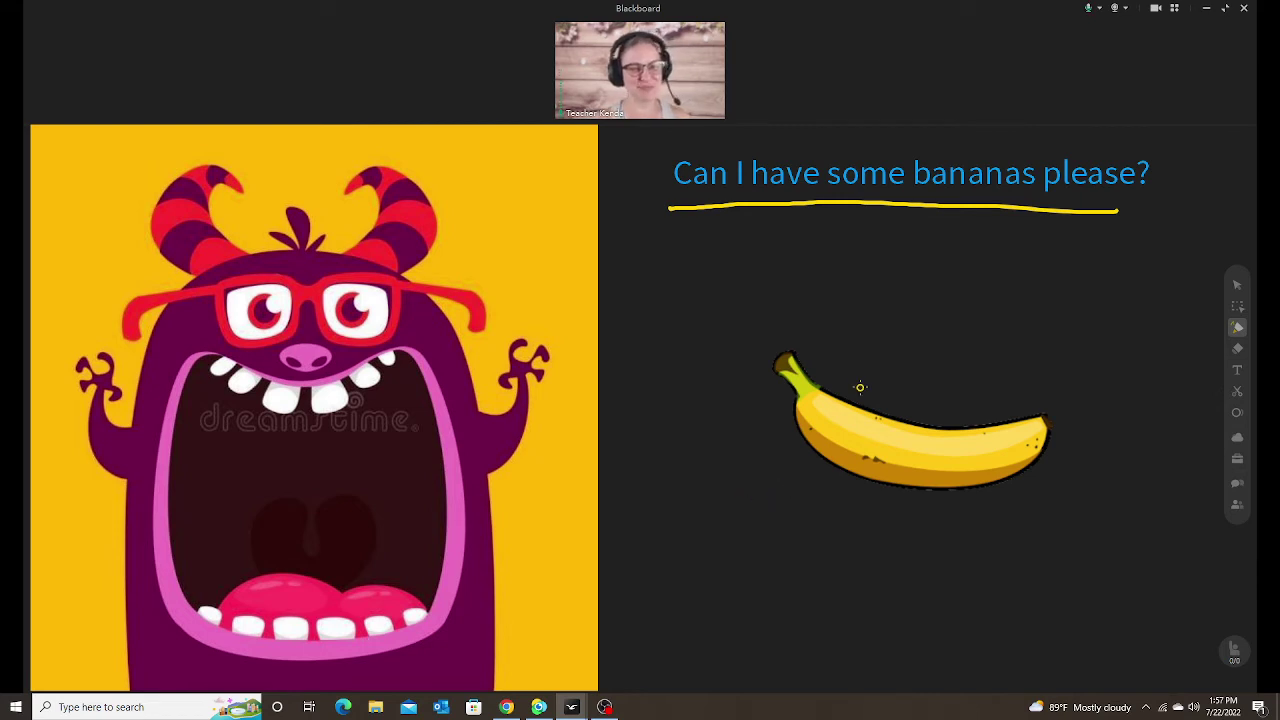
left_click(1237, 306)
left_click_drag(1008, 431, 457, 473)
left_click_drag(905, 450, 318, 540)
left_click_drag(842, 450, 414, 457)
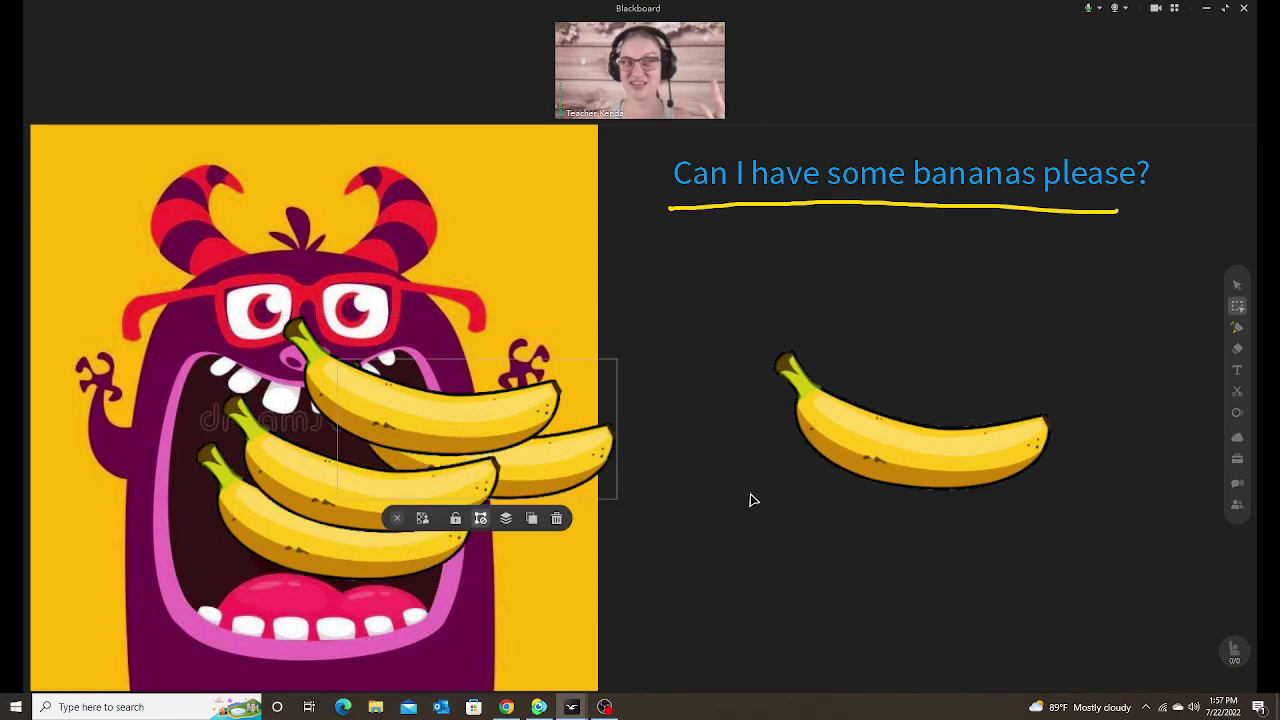
Step: On the student screenshot page, enlarge the teacher's video over the blackboard and capture the face with its mouth open
scroll(753, 500, "down", 10)
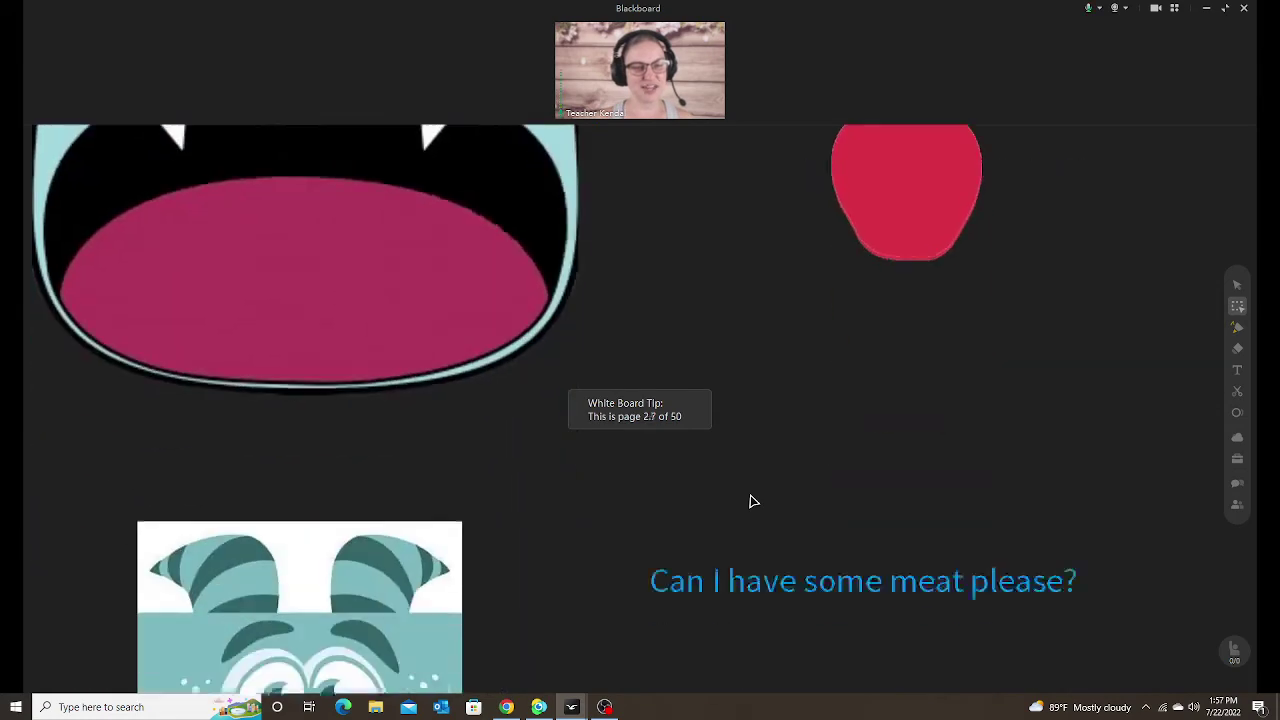
scroll(753, 500, "down", 15)
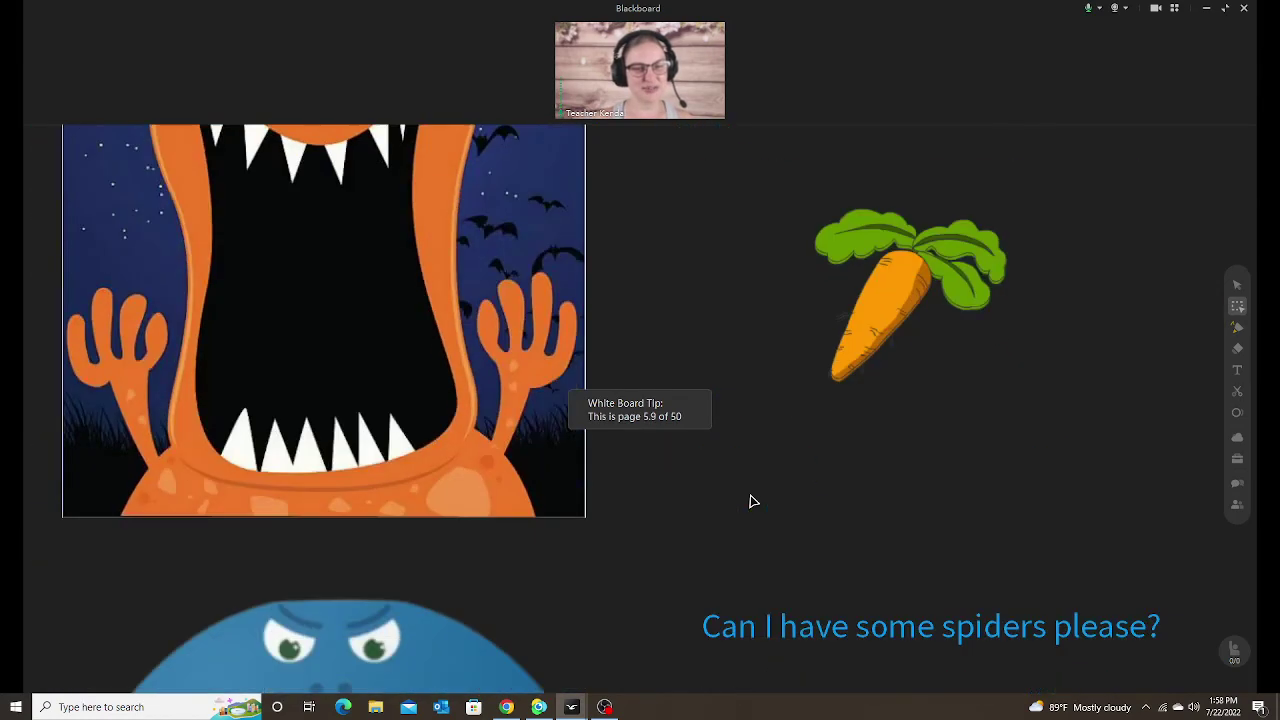
scroll(753, 500, "down", 8)
scroll(752, 500, "up", 2)
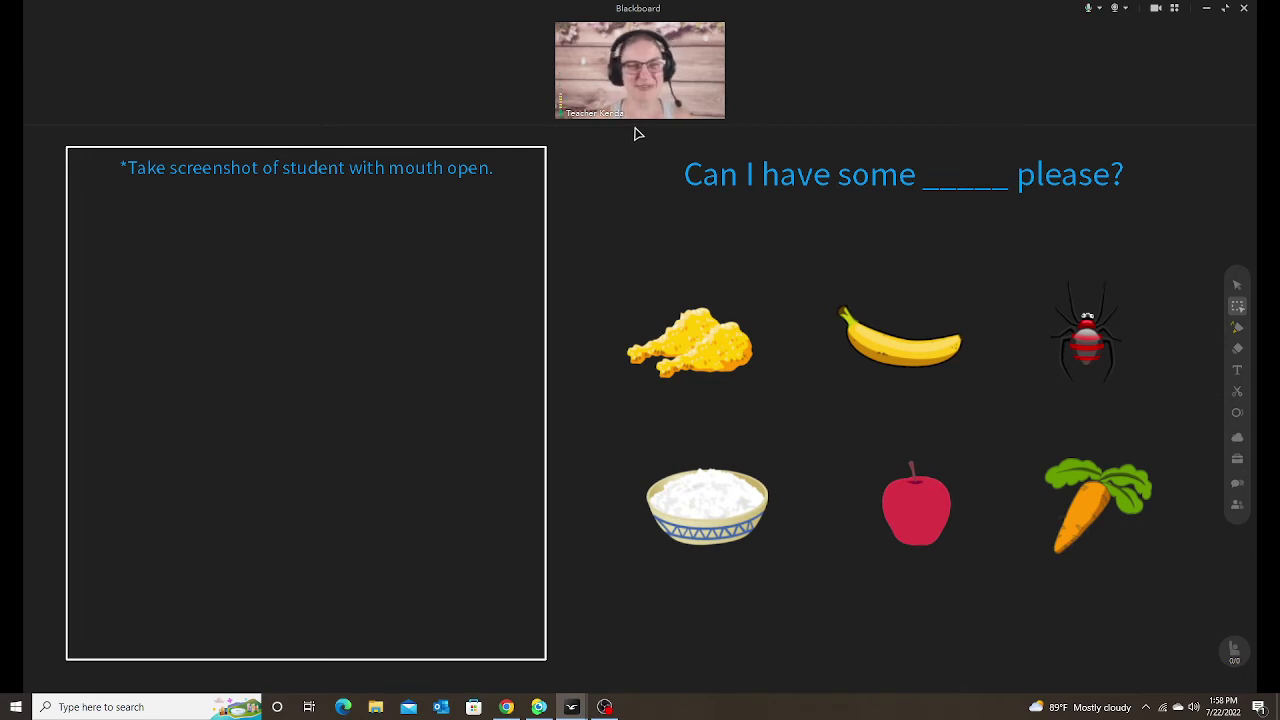
mouse_move(638, 101)
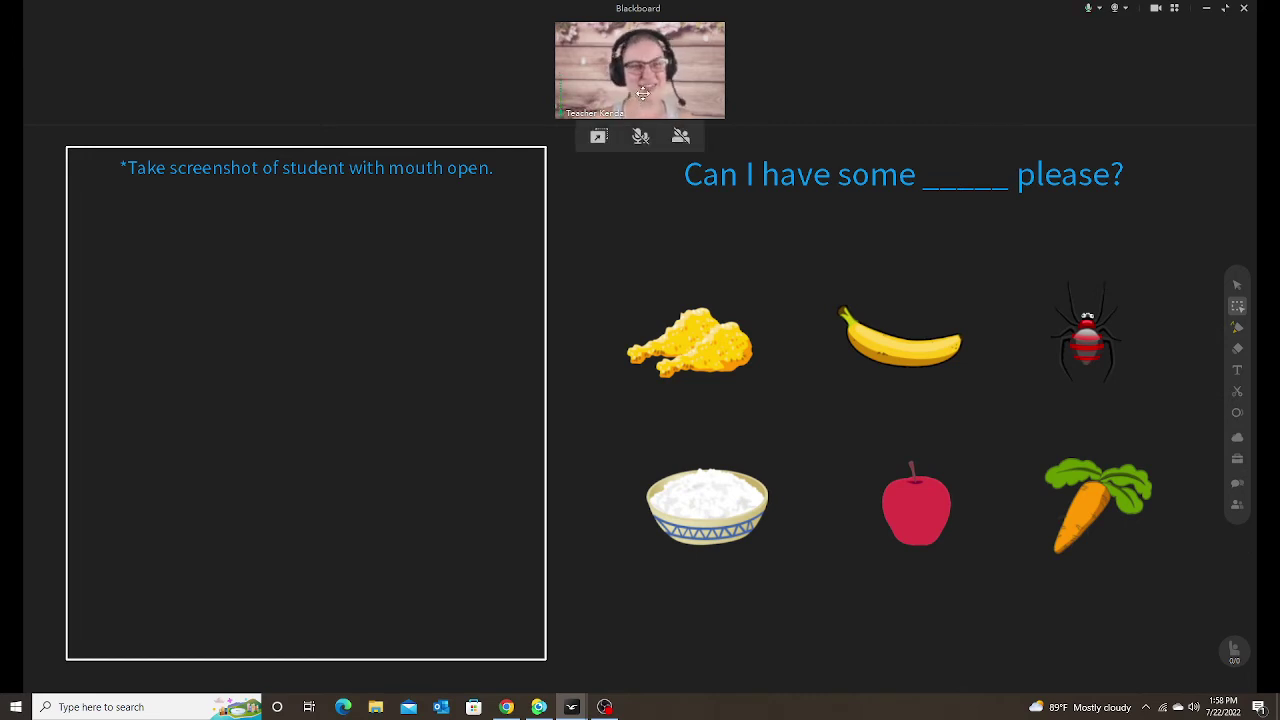
left_click_drag(642, 93, 855, 401)
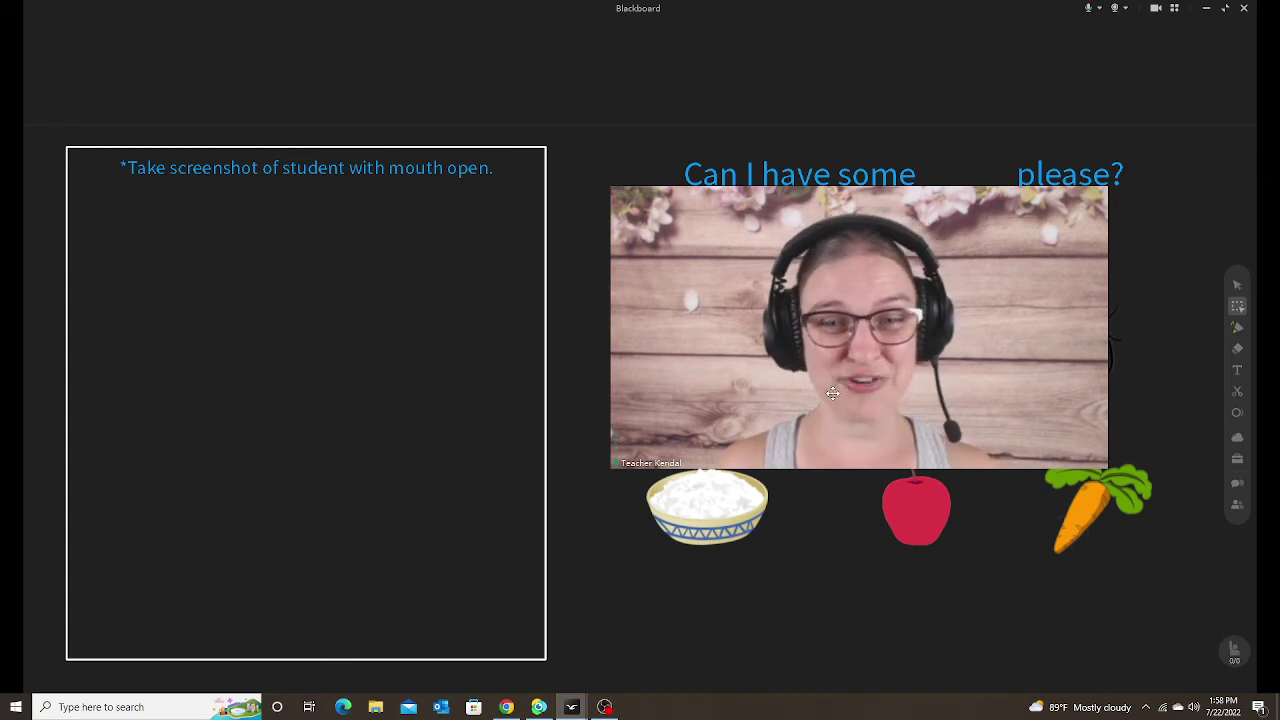
left_click(1237, 393)
left_click(1143, 360)
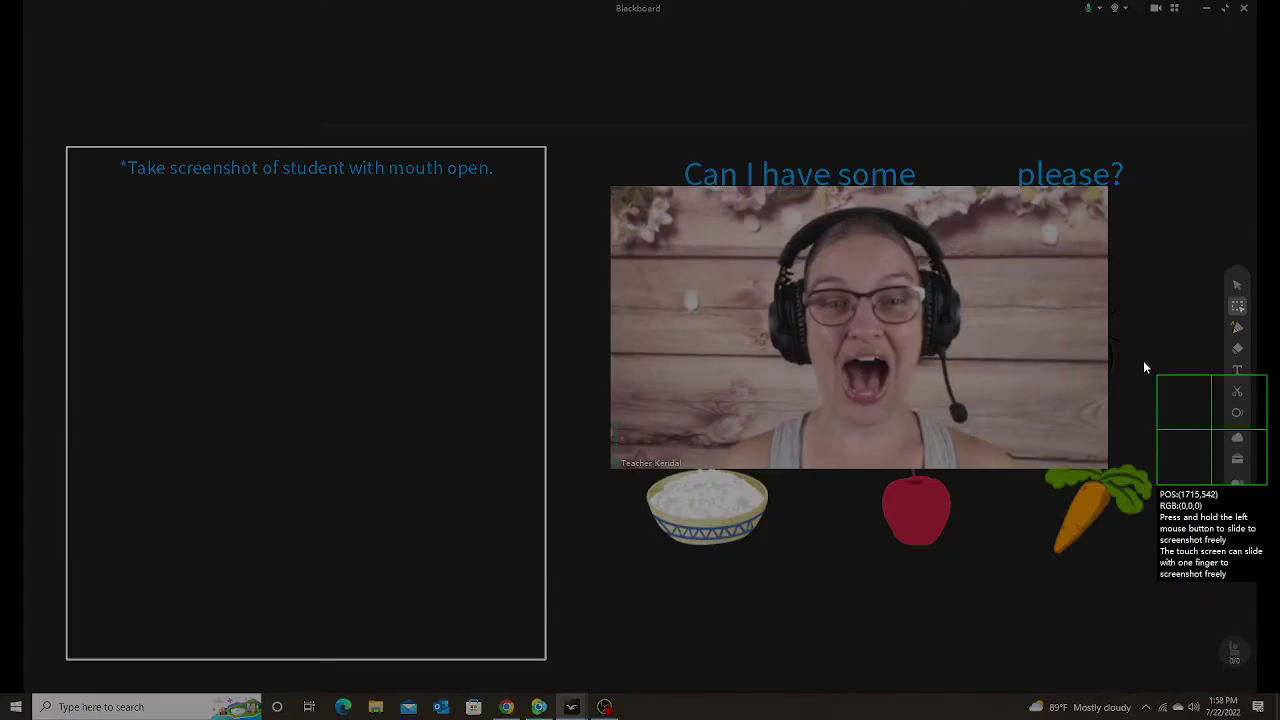
left_click_drag(758, 202, 960, 425)
left_click(946, 447)
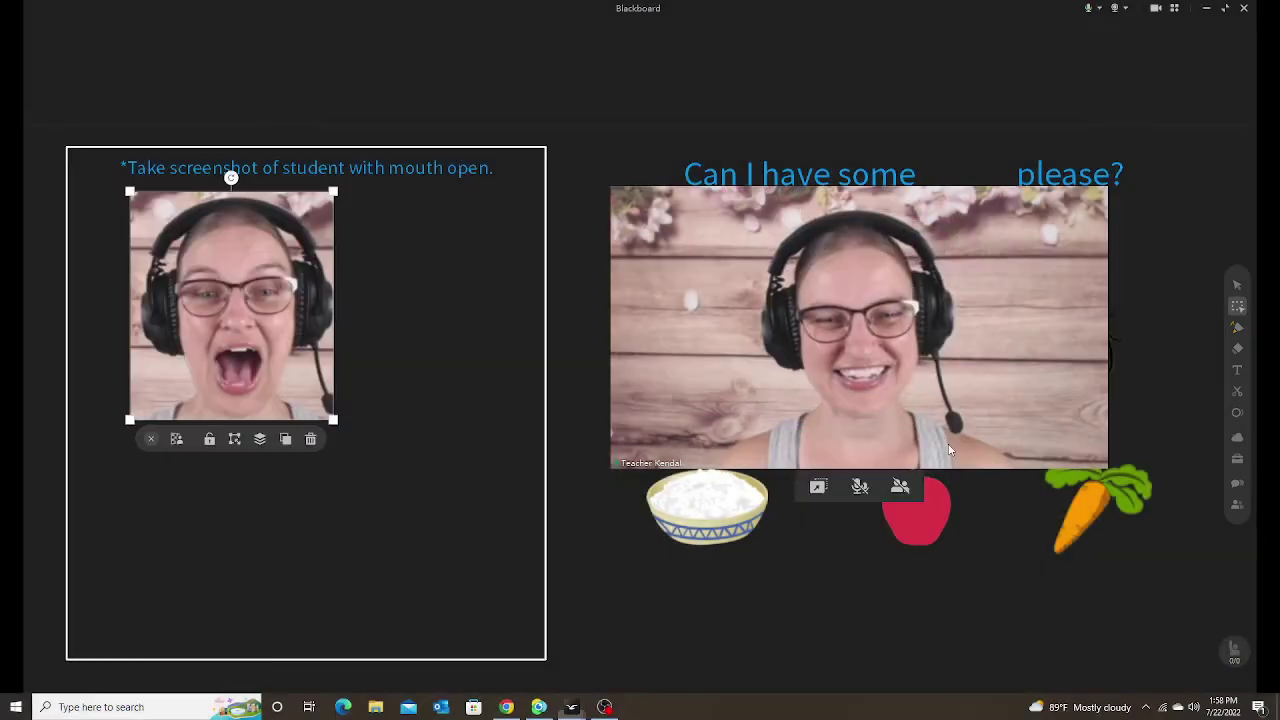
Step: Enlarge the captured face picture and position it to nearly fill the white frame
left_click_drag(299, 286, 258, 245)
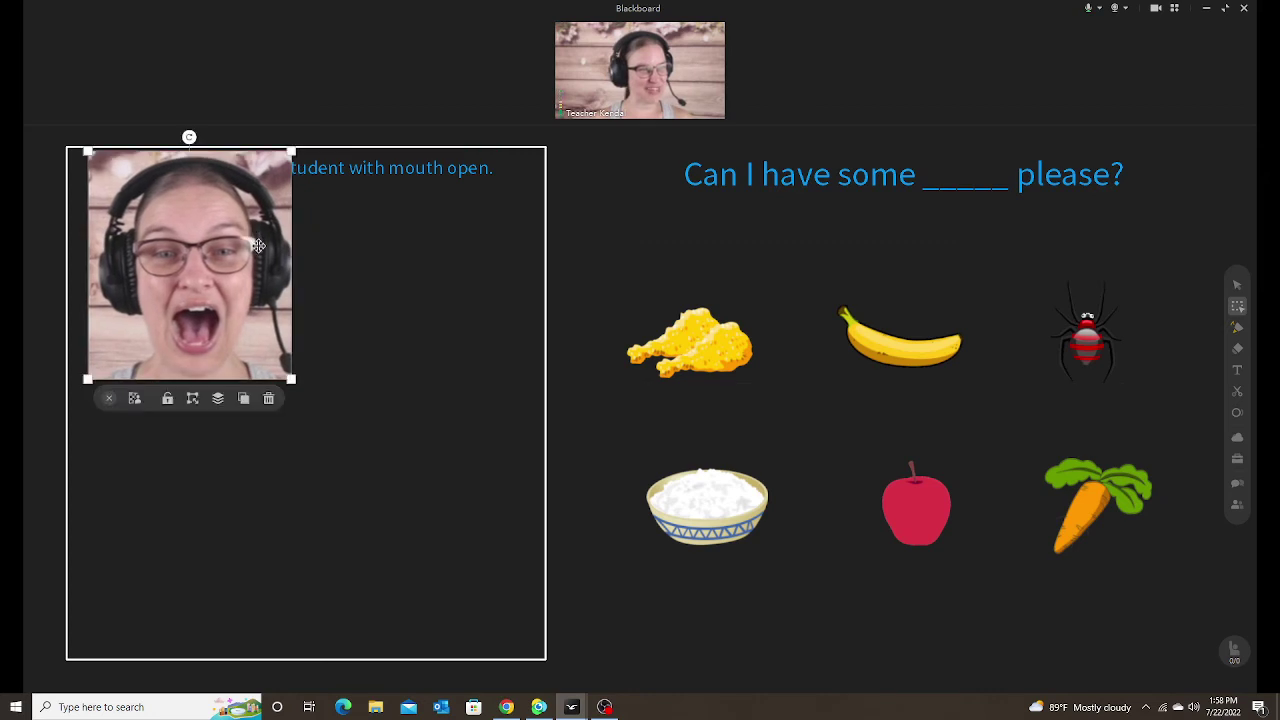
left_click_drag(296, 381, 483, 640)
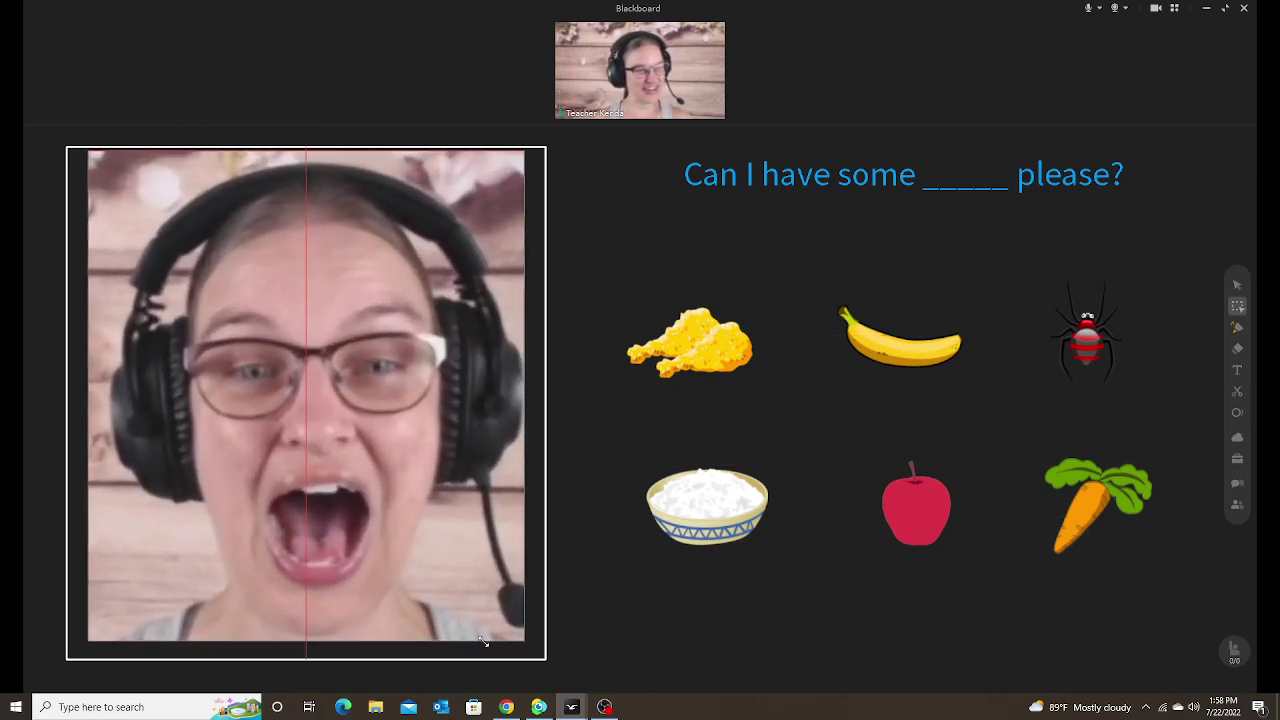
left_click_drag(431, 563, 421, 567)
Step: Lock and unlock the face picture, and shift it slightly within the white frame
left_click(274, 663)
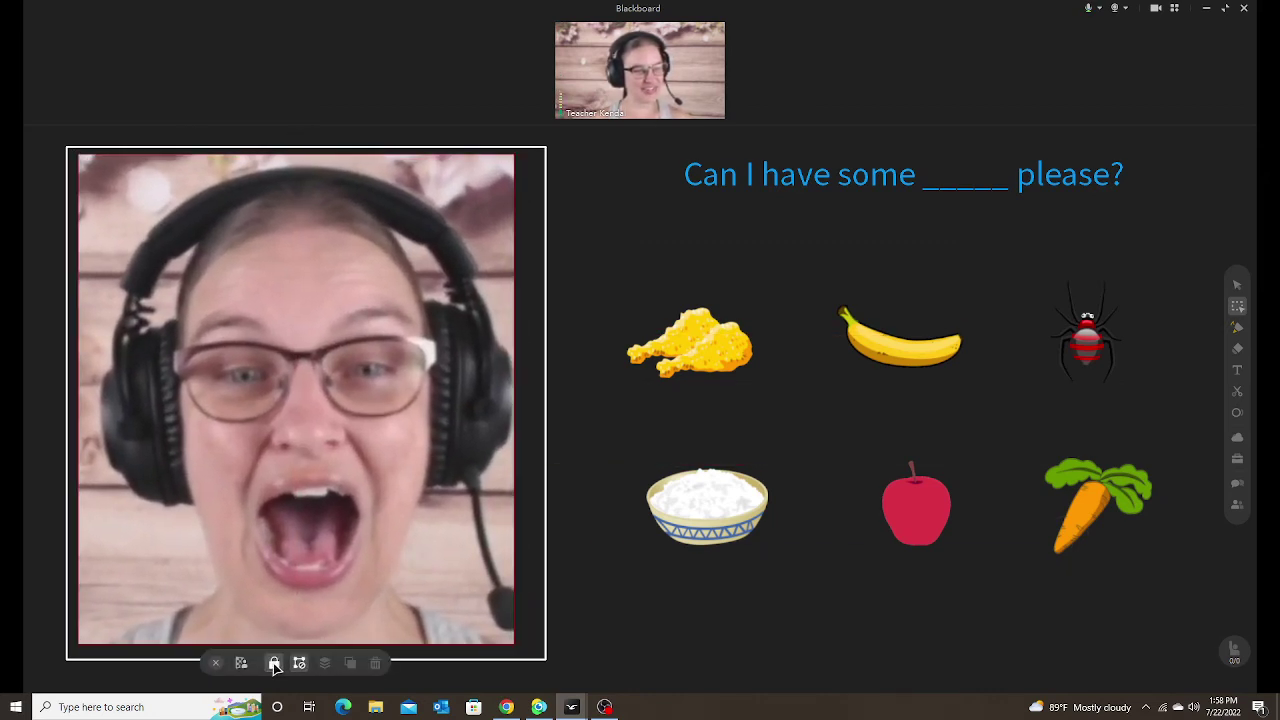
left_click(274, 663)
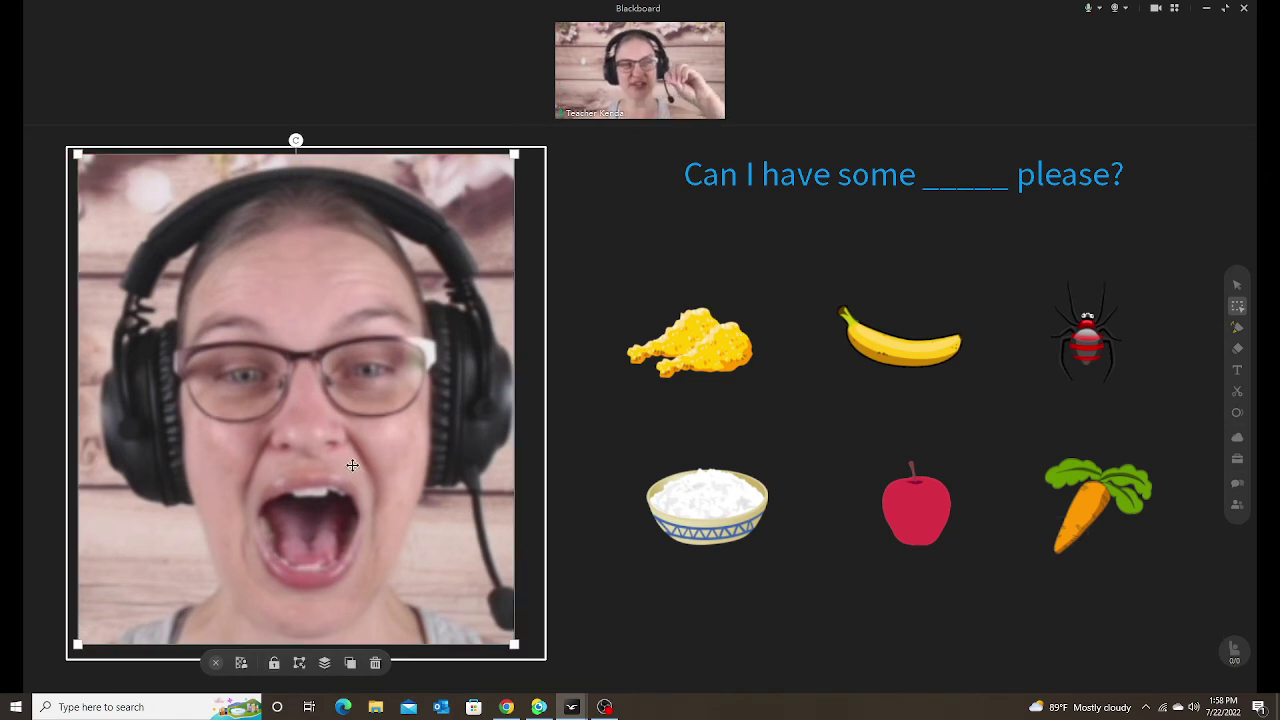
mouse_move(343, 422)
left_mouse_down()
mouse_move(603, 435)
mouse_move(503, 378)
mouse_move(391, 389)
mouse_move(414, 376)
mouse_move(359, 418)
left_mouse_up()
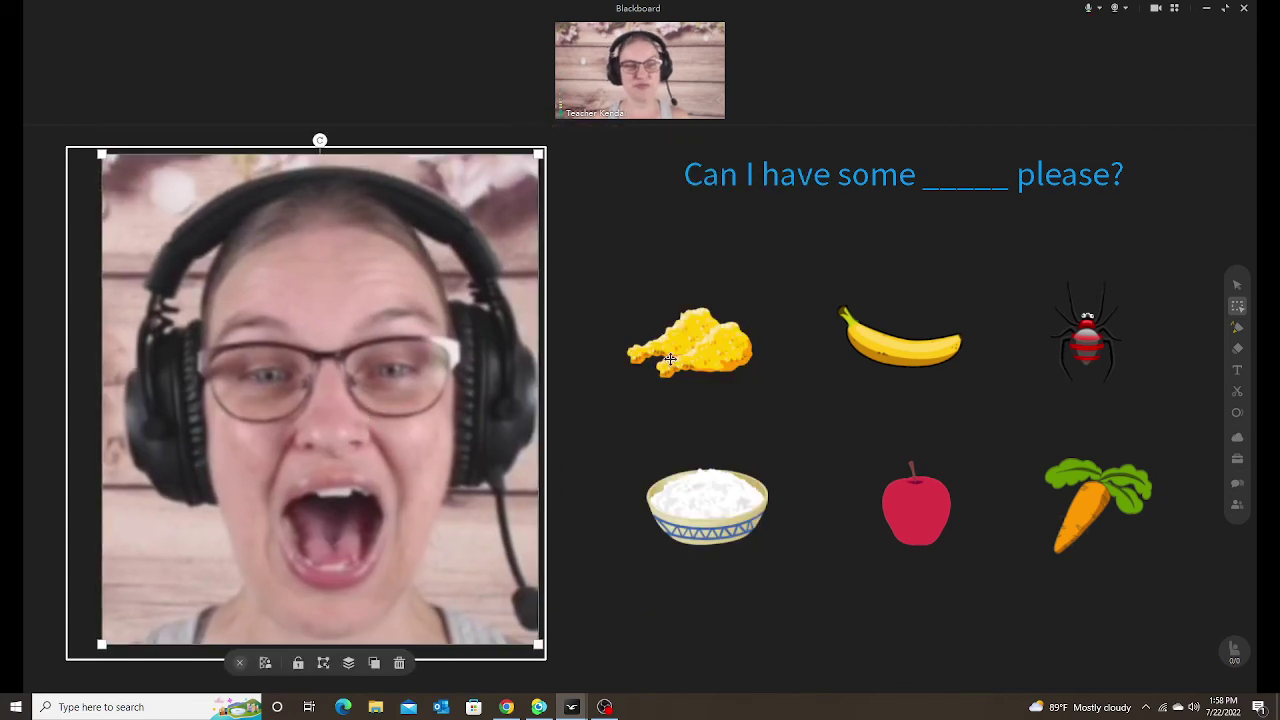
Step: Shift a fried chicken picture slightly and send the face picture to the back
mouse_move(670, 358)
left_mouse_down()
mouse_move(629, 366)
mouse_move(647, 354)
left_mouse_up()
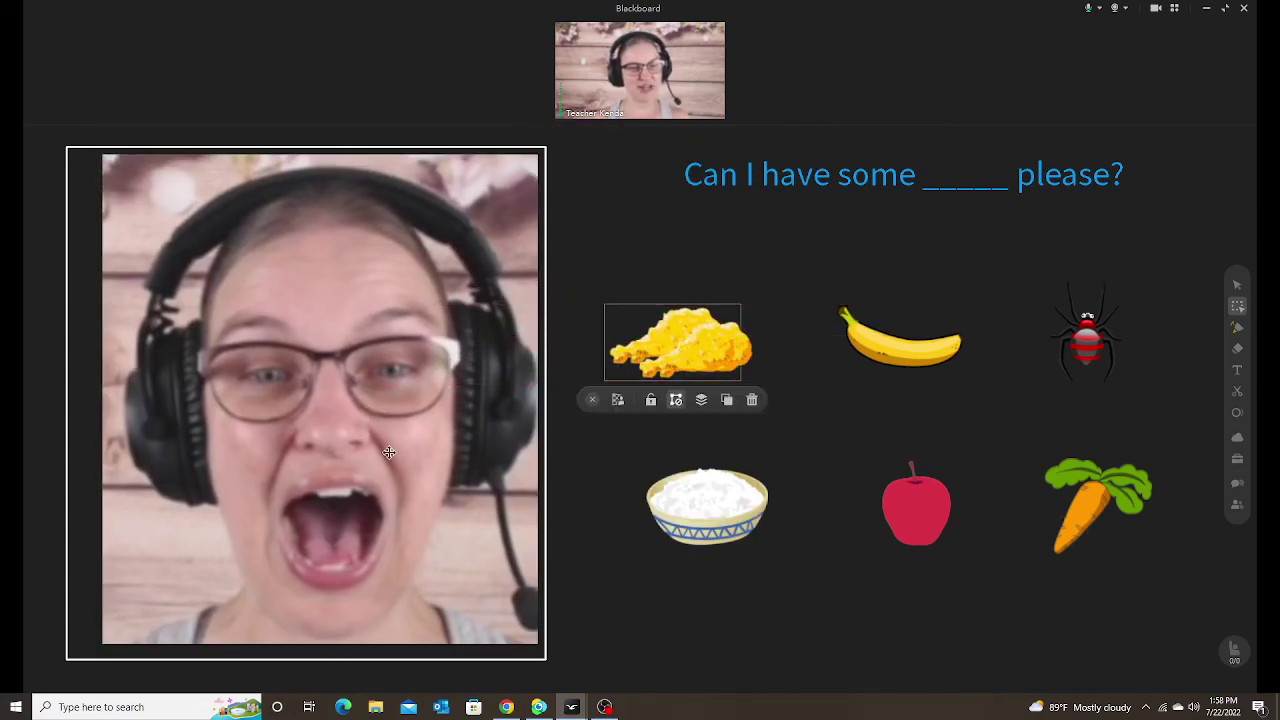
left_click(376, 551)
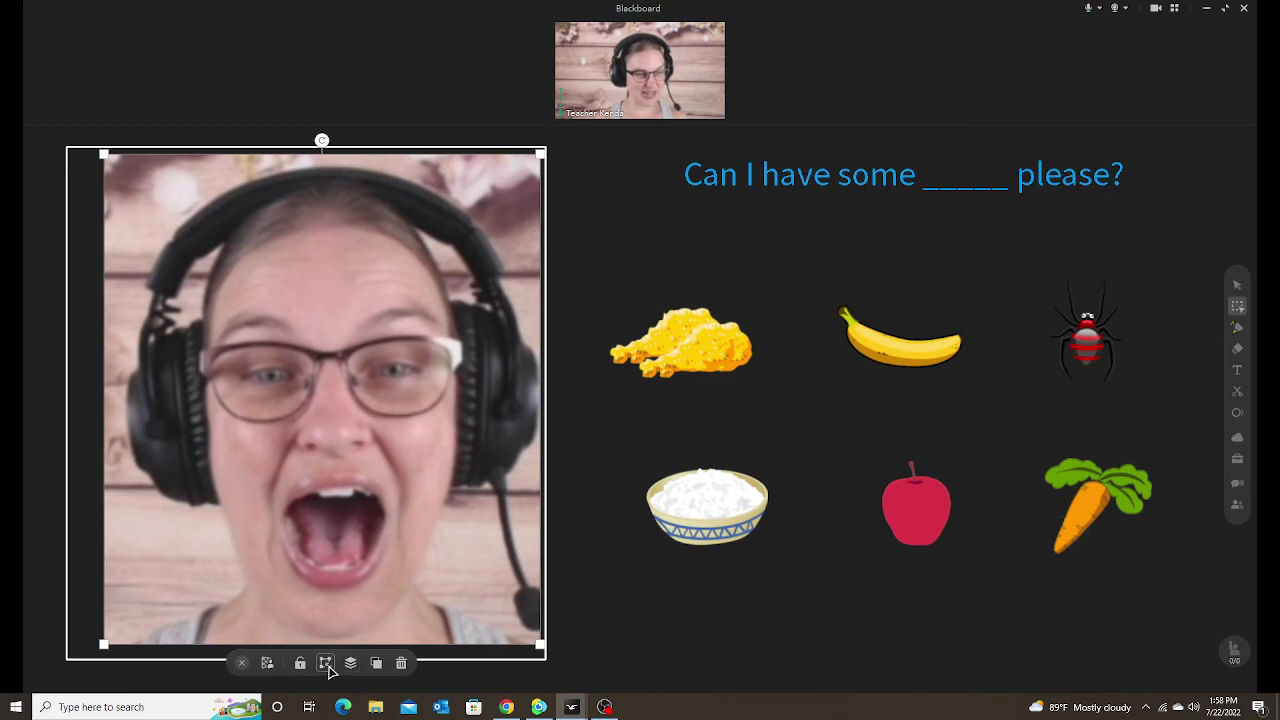
left_click(350, 664)
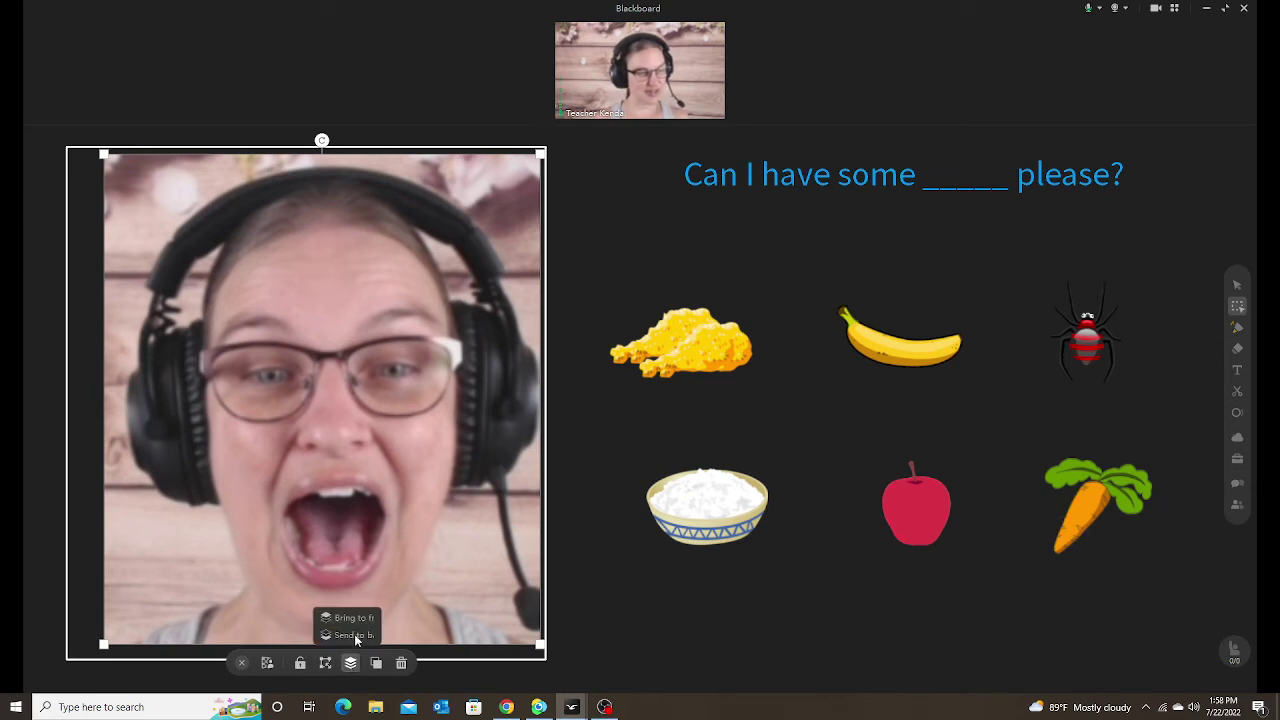
left_click(356, 637)
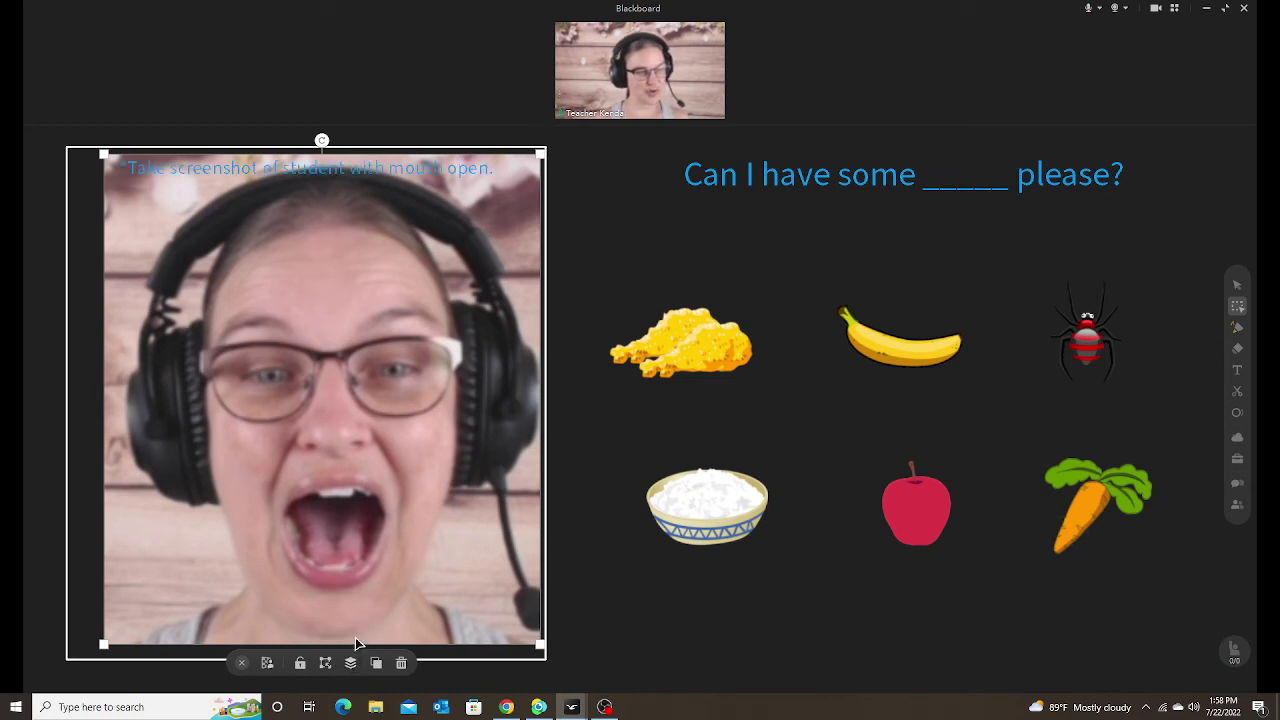
Step: Move the shifted fried chicken back onto its stack and lock the face picture in place
mouse_move(713, 359)
left_mouse_down()
mouse_move(365, 475)
mouse_move(740, 355)
mouse_move(485, 432)
mouse_move(700, 340)
left_mouse_up()
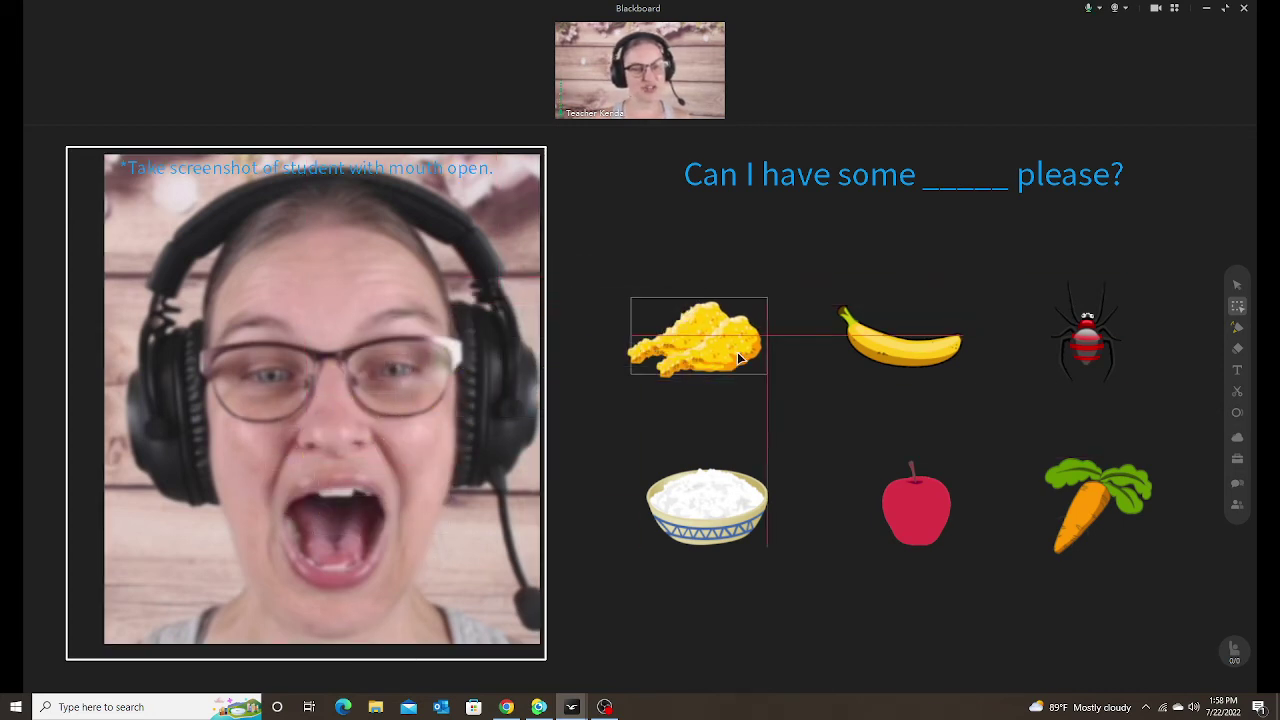
left_click(320, 603)
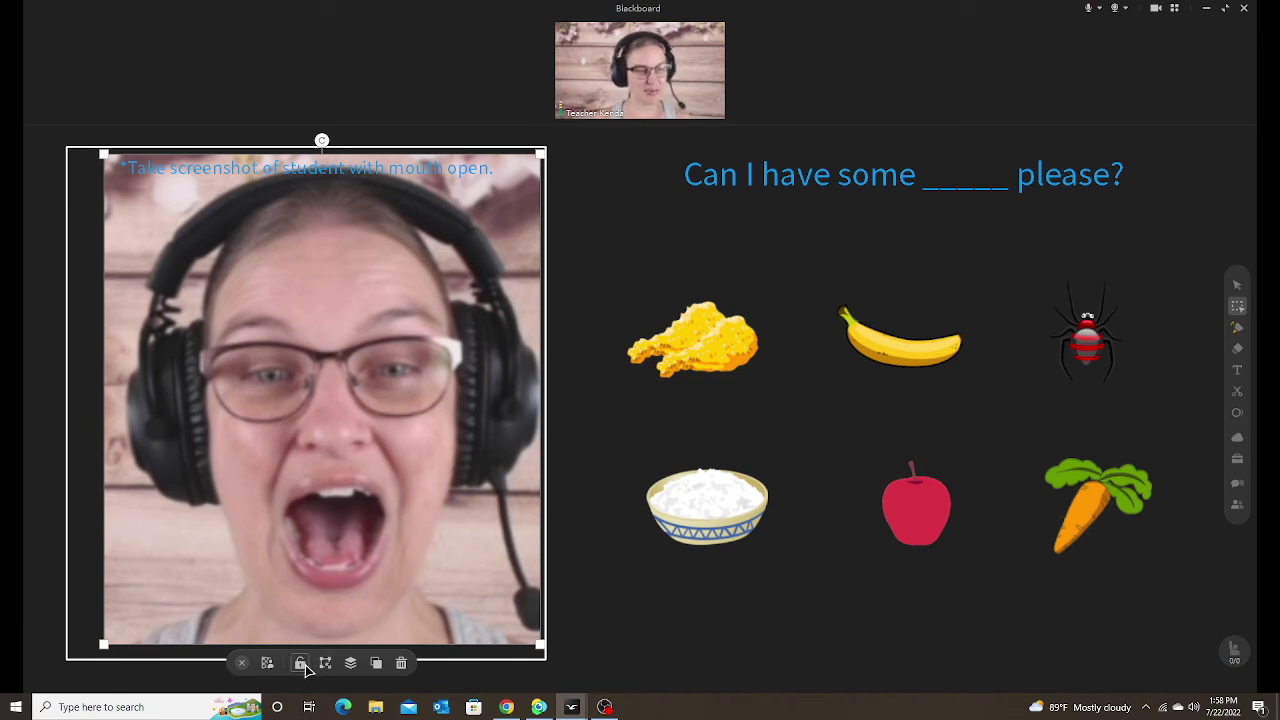
left_click(300, 663)
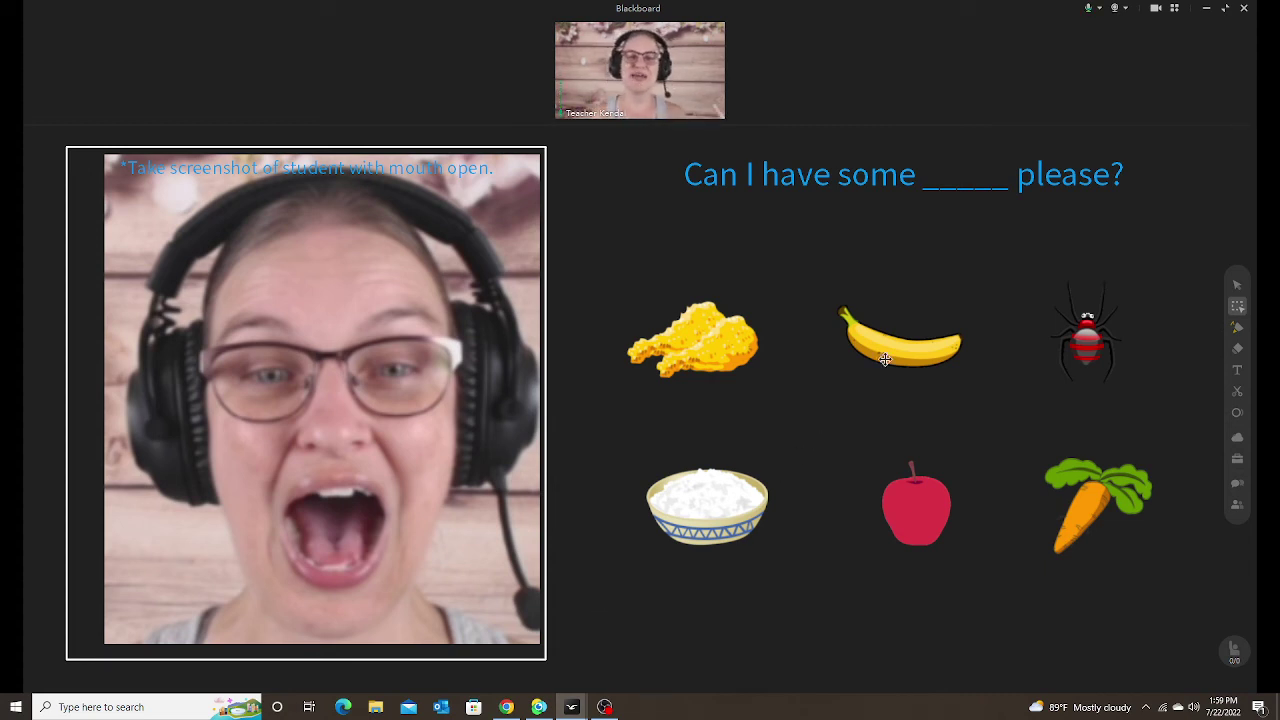
Step: Move the bananas and several spiders onto the face picture's open mouth, and shift a fried chicken slightly
left_click_drag(889, 358, 300, 530)
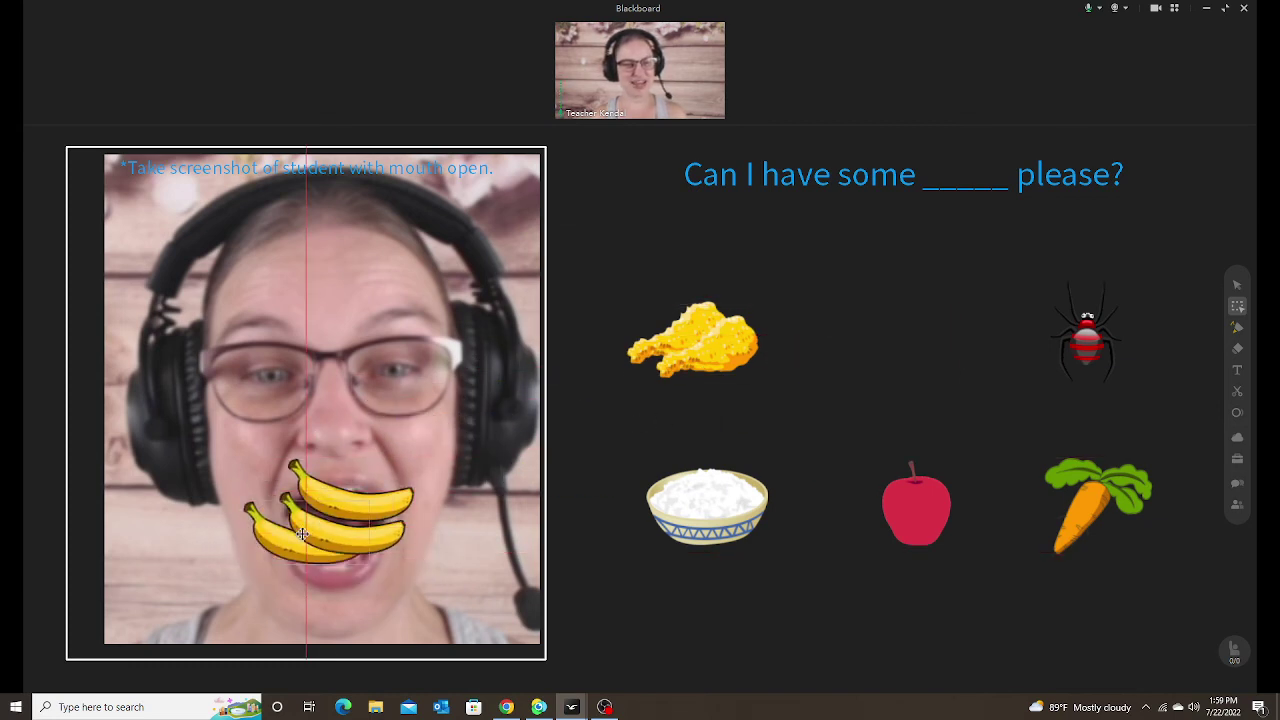
left_click_drag(1087, 340, 300, 495)
left_click(1087, 340)
left_click_drag(1087, 340, 355, 505)
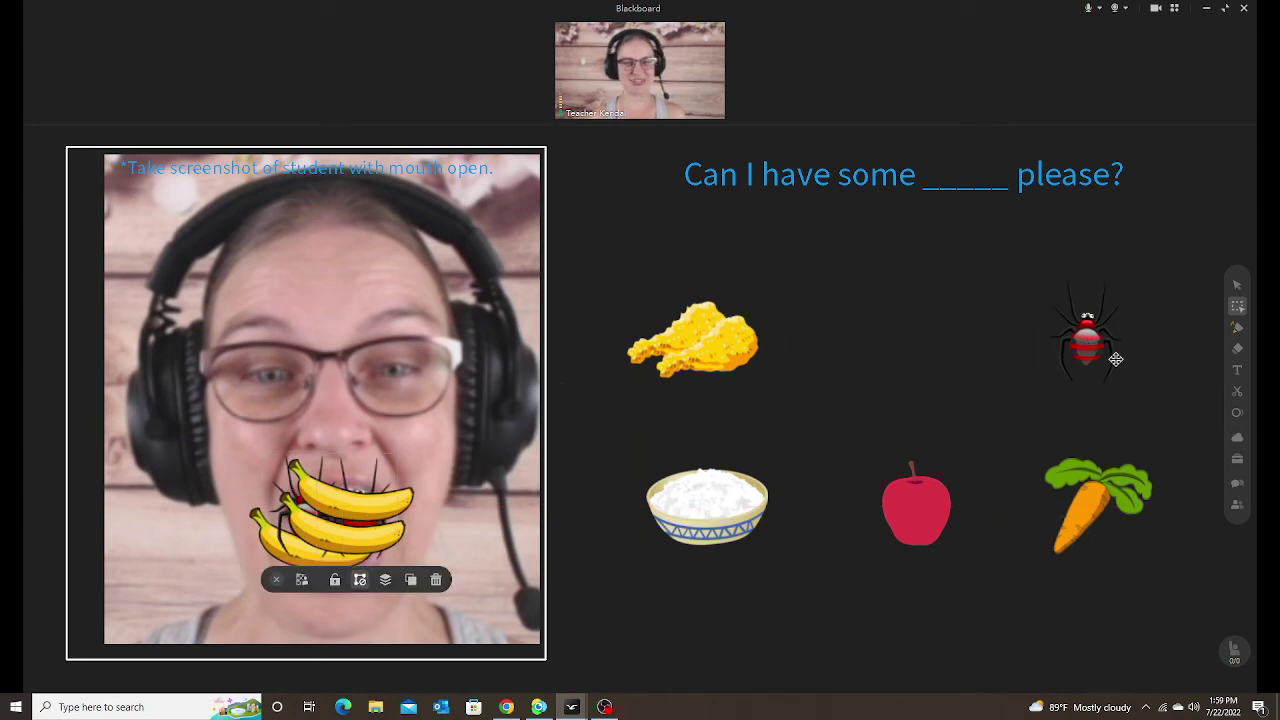
left_click(1072, 342)
left_click_drag(1072, 342, 265, 498)
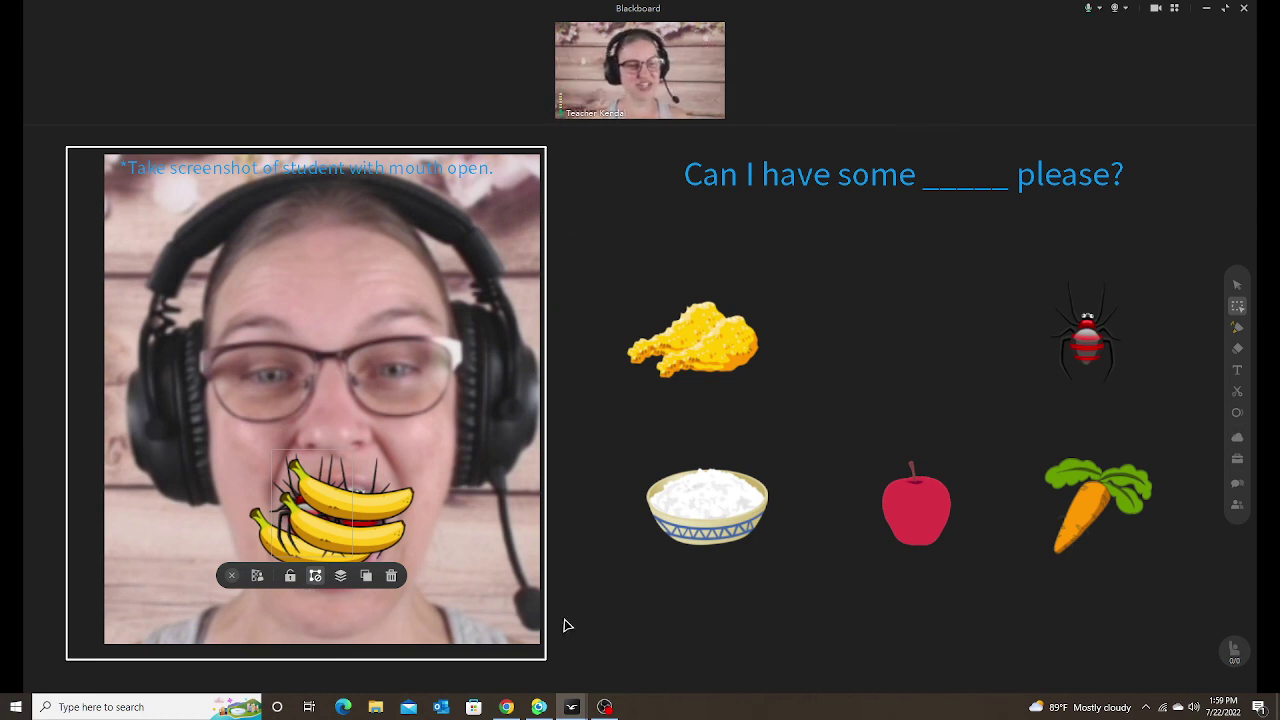
left_click_drag(705, 355, 728, 367)
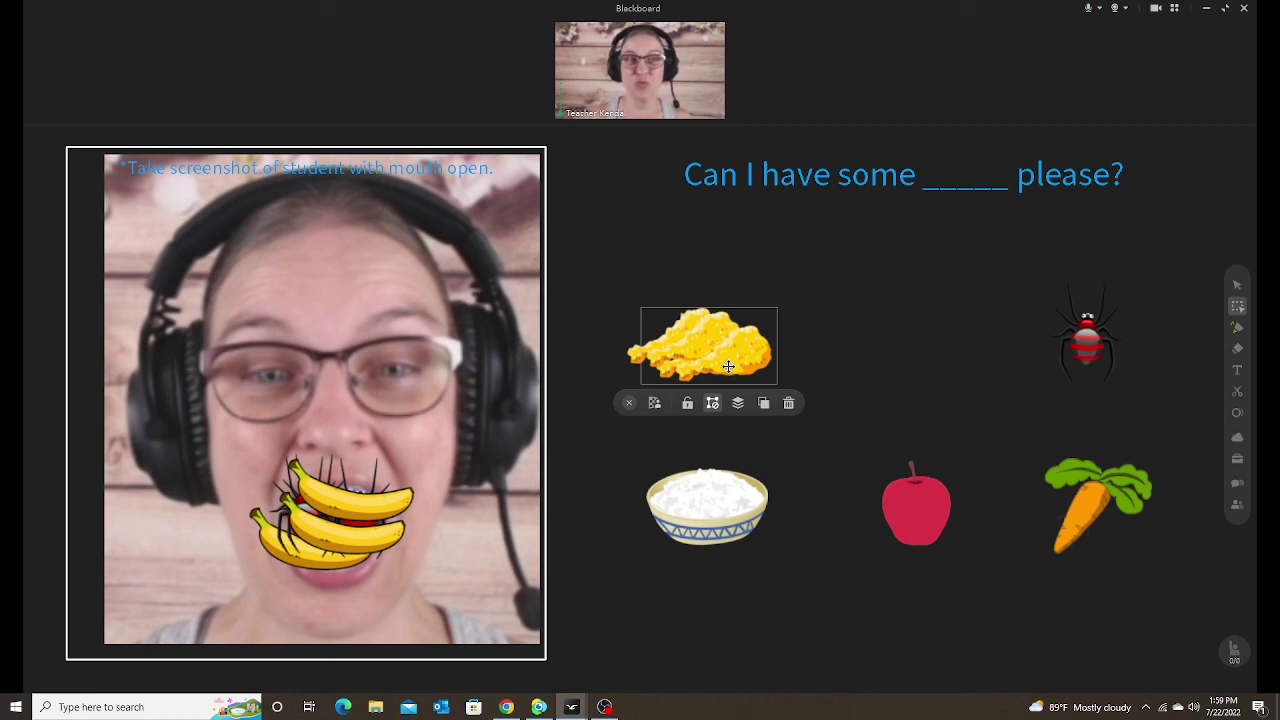